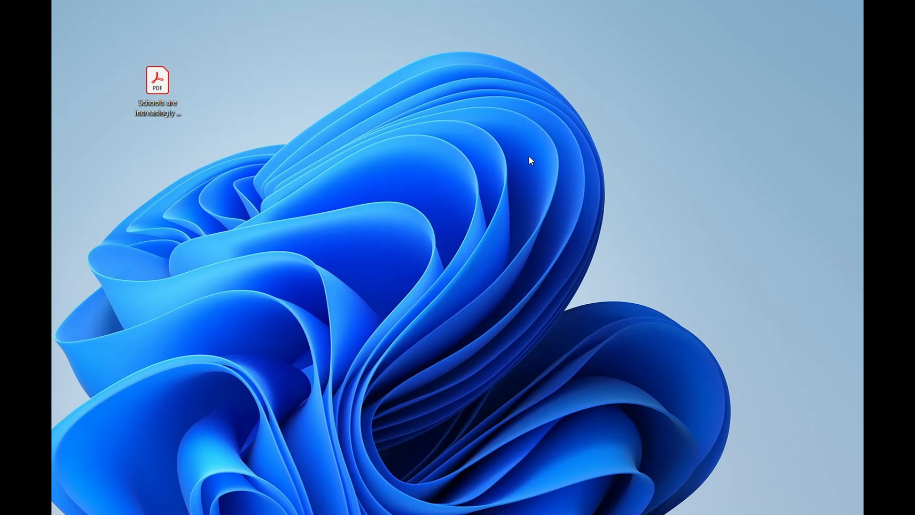
Step: Open the "Schools are increasingly telling students..." PDF from the desktop in Microsoft Edge
{"action": "right_click", "coordinate": [159, 90]}
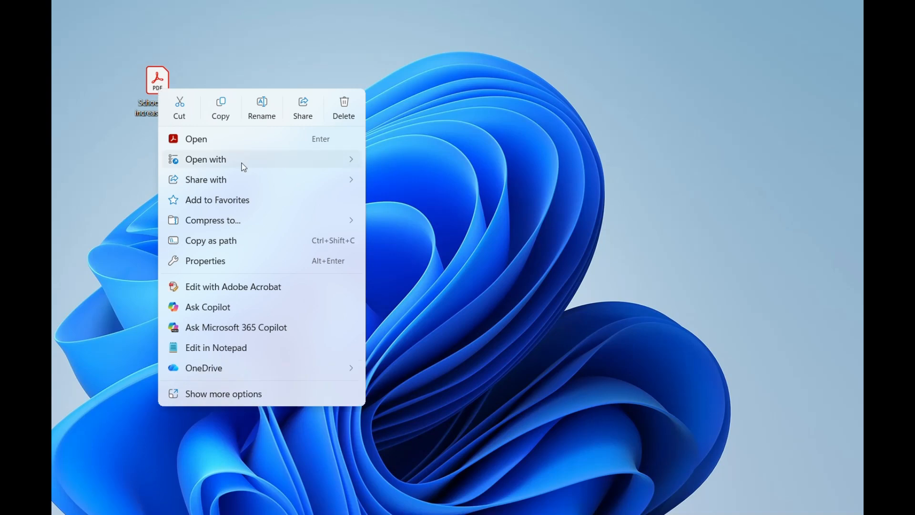
{"action": "mouse_move", "coordinate": [249, 164]}
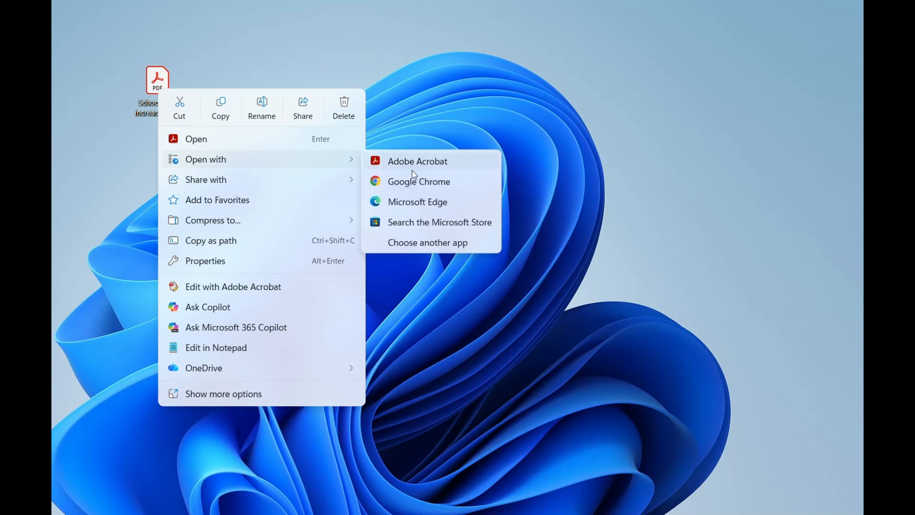
{"action": "left_click", "coordinate": [407, 207]}
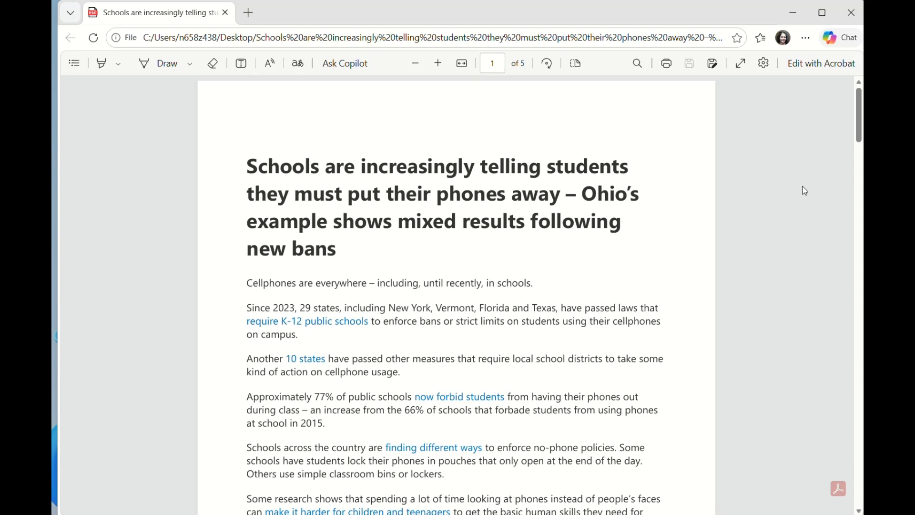
Step: Look at the colour and thickness options of the highlighter and the drawing pen, and activate the Add text tool
{"action": "left_click", "coordinate": [120, 67]}
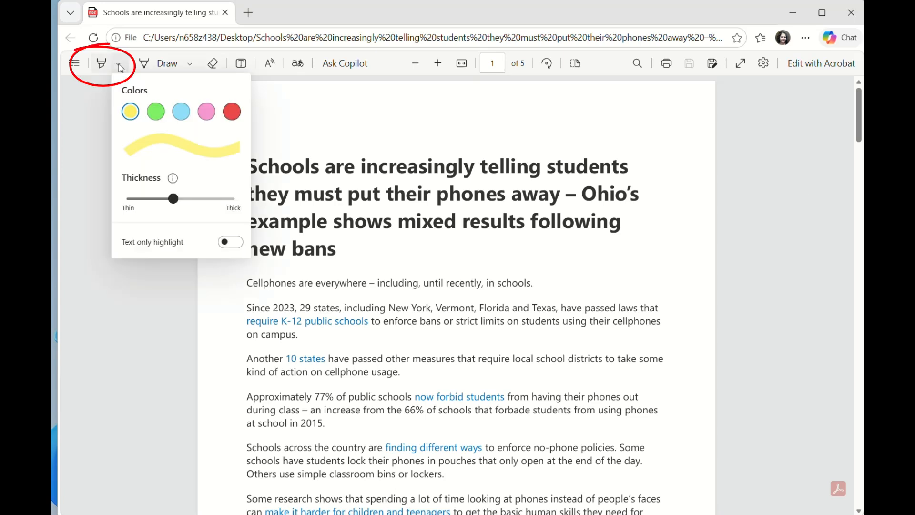
{"action": "left_click", "coordinate": [191, 65]}
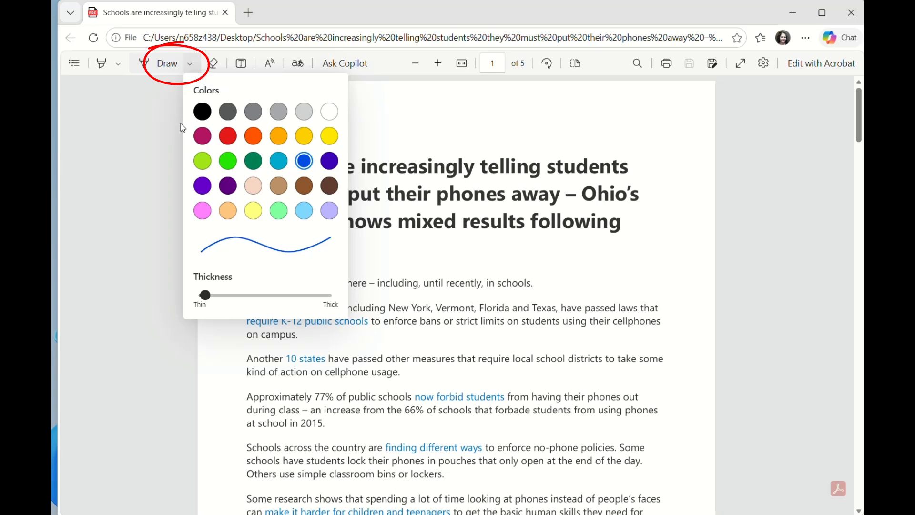
{"action": "left_click", "coordinate": [242, 68]}
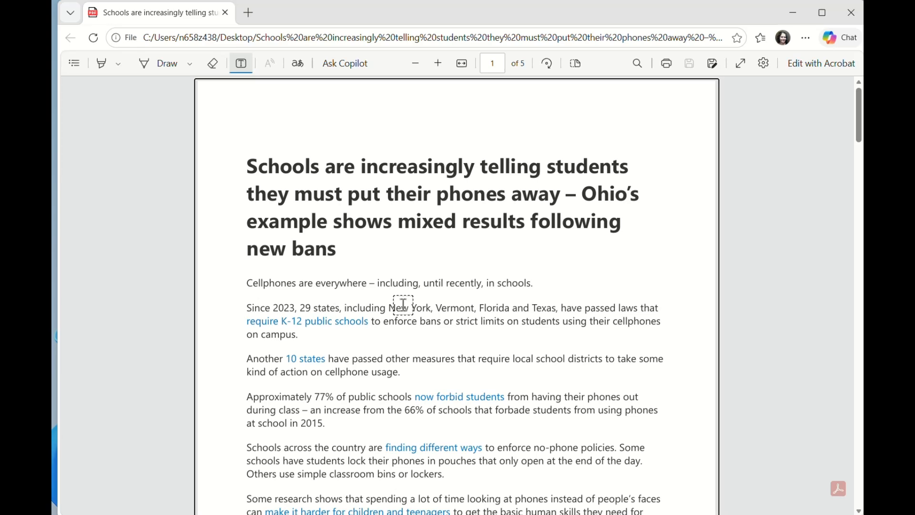
Step: Highlight in yellow the passage from "As a scholar of educational leadership" through "talking again." at the end of page 1
{"action": "scroll", "coordinate": [403, 305], "scroll_direction": "down", "scroll_amount": 1}
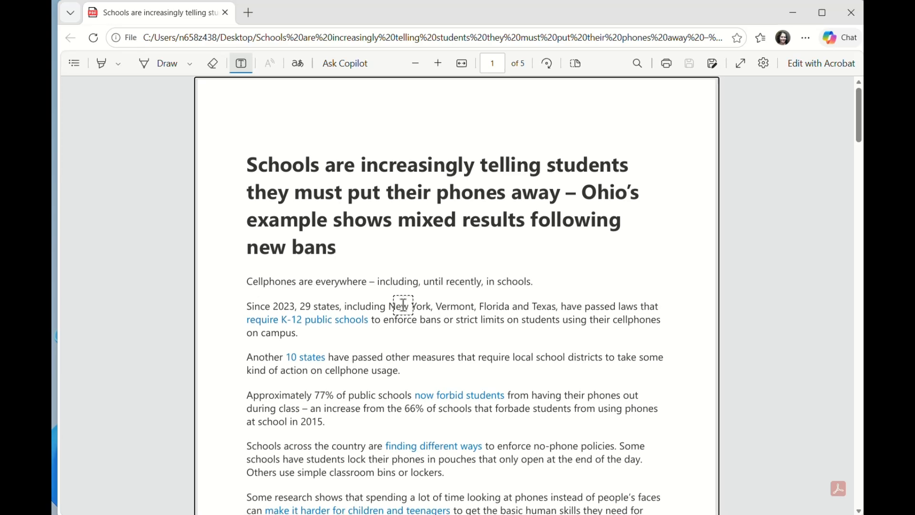
{"action": "scroll", "coordinate": [404, 305], "scroll_direction": "down", "scroll_amount": 1}
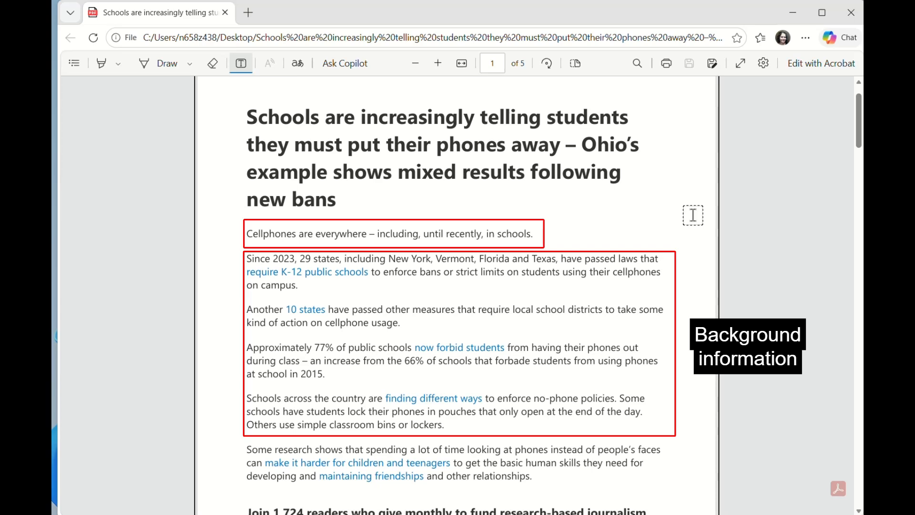
{"action": "scroll", "coordinate": [693, 215], "scroll_direction": "down", "scroll_amount": 6}
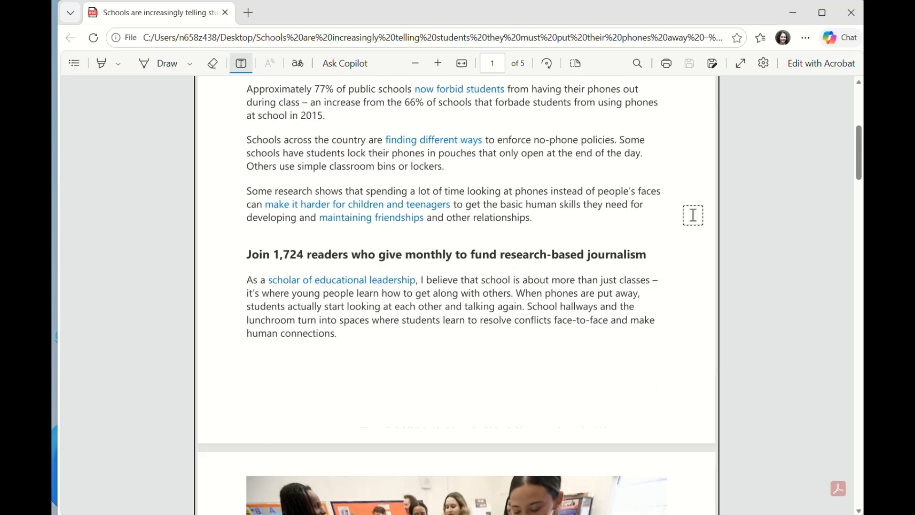
{"action": "scroll", "coordinate": [692, 215], "scroll_direction": "down", "scroll_amount": 3}
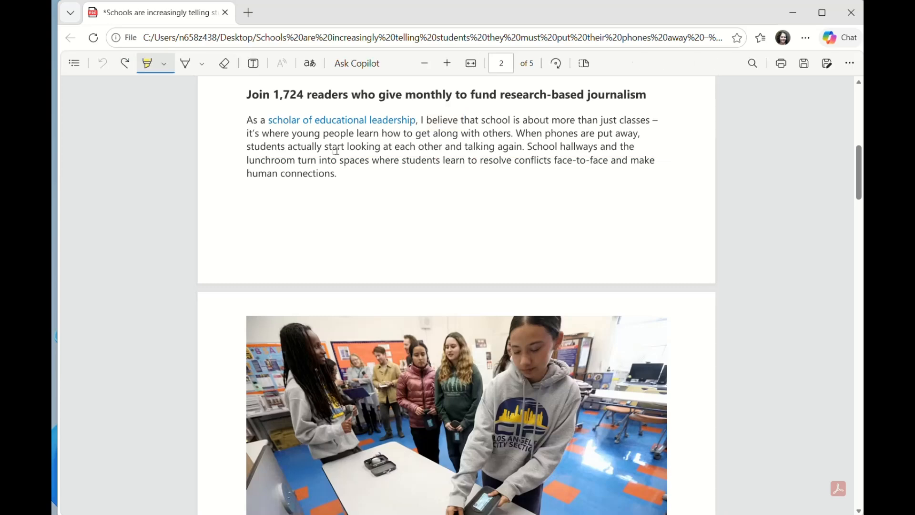
{"action": "left_click", "coordinate": [165, 68]}
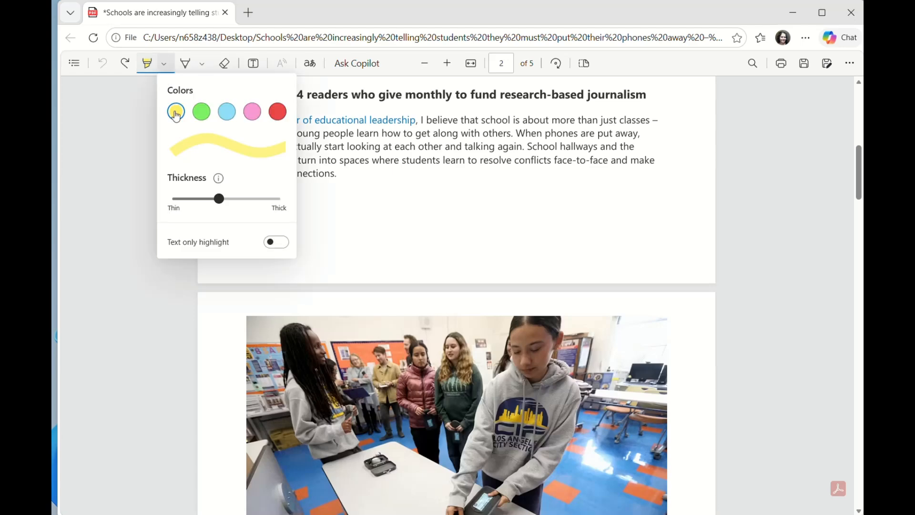
{"action": "left_click", "coordinate": [106, 160]}
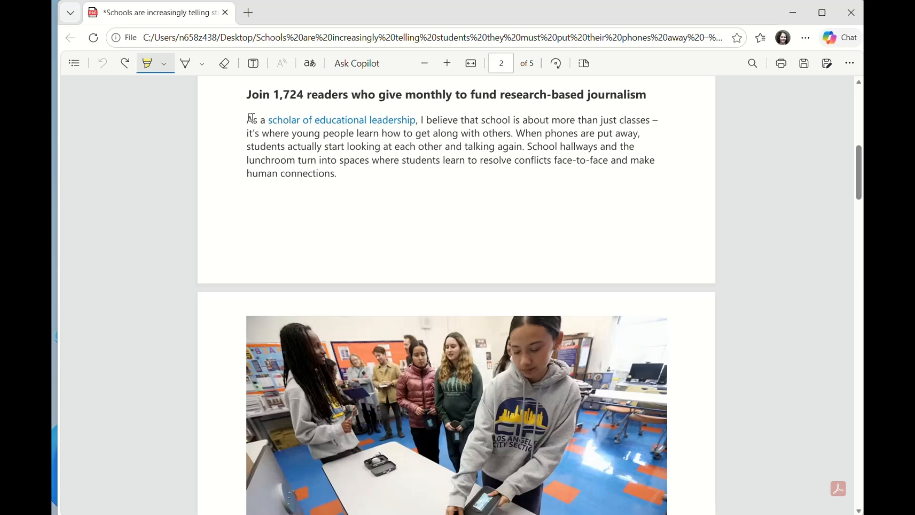
{"action": "left_click_drag", "start_coordinate": [252, 119], "coordinate": [526, 144]}
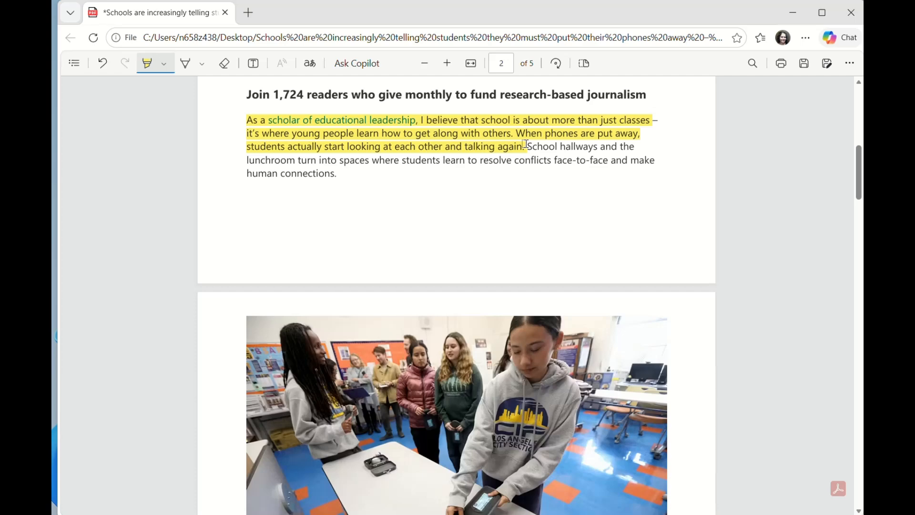
Step: Add the text note "Thesis" in the margin beside the yellow-highlighted passage
{"action": "left_click", "coordinate": [253, 63]}
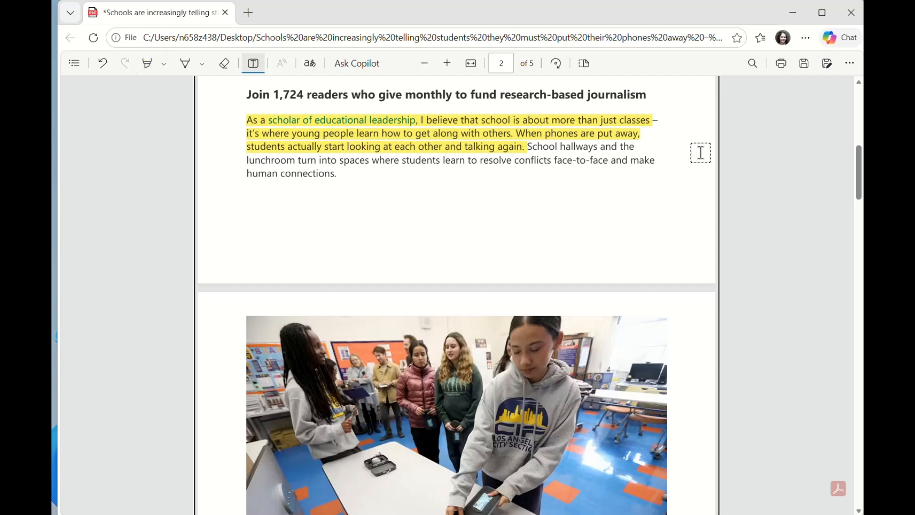
{"action": "left_click", "coordinate": [666, 133]}
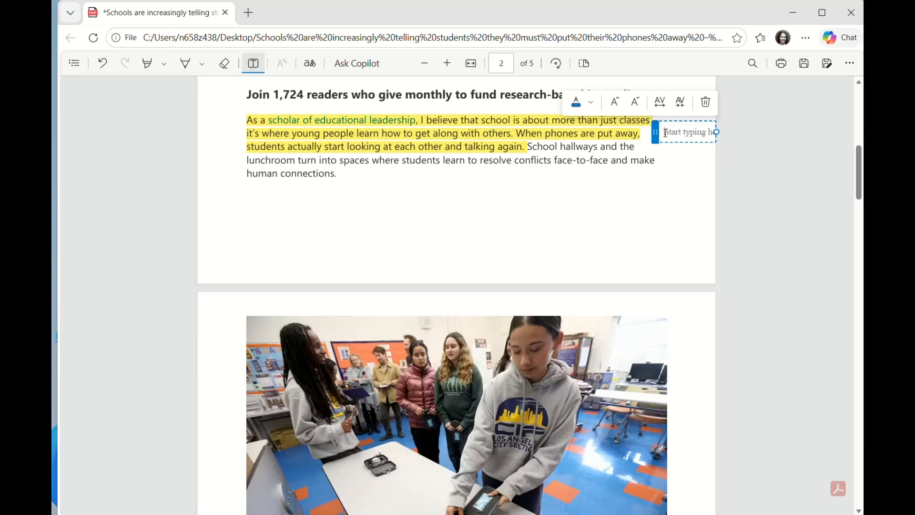
{"action": "type", "text": "Th"}
{"action": "type", "text": "esis"}
{"action": "left_click", "coordinate": [696, 162]}
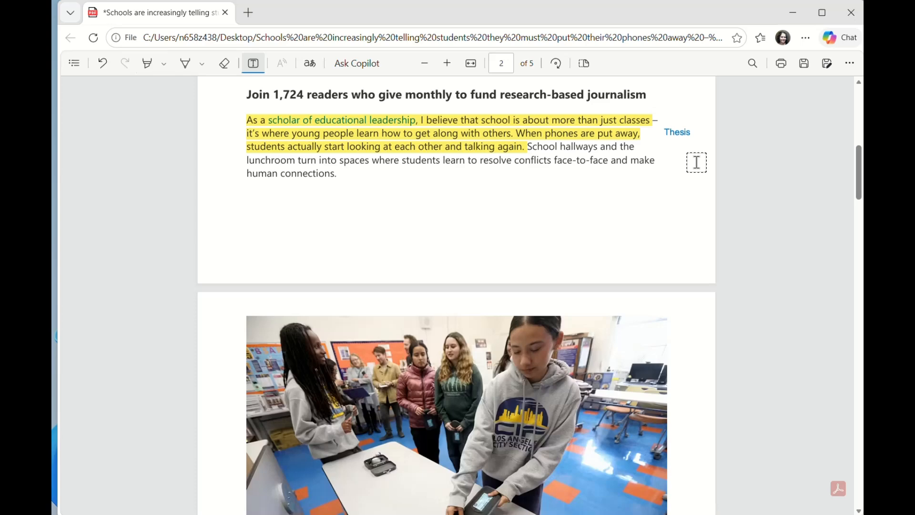
Step: Highlight in green the principals' survey text under "A needed break", from "In the fall of 2025" through the last bullet ending "into the classroom"
{"action": "scroll", "coordinate": [697, 162], "scroll_direction": "down", "scroll_amount": 4}
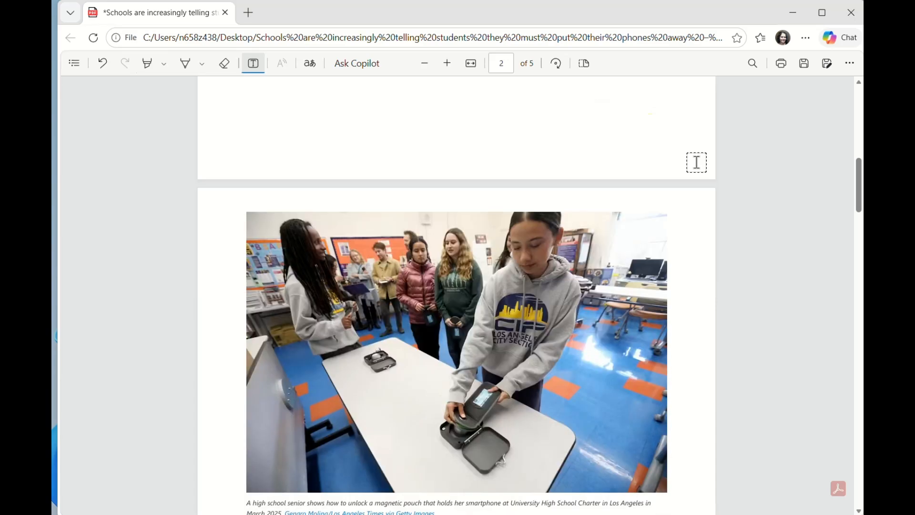
{"action": "scroll", "coordinate": [696, 162], "scroll_direction": "down", "scroll_amount": 5}
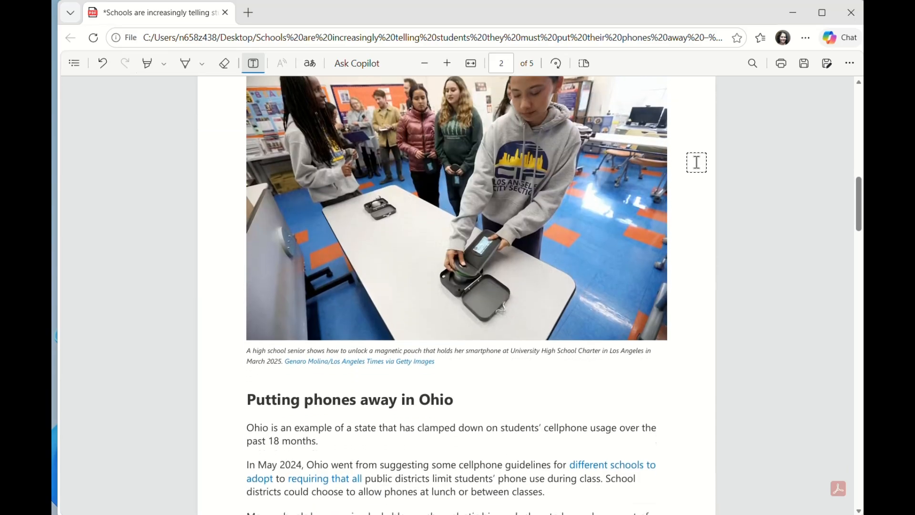
{"action": "scroll", "coordinate": [696, 162], "scroll_direction": "down", "scroll_amount": 2}
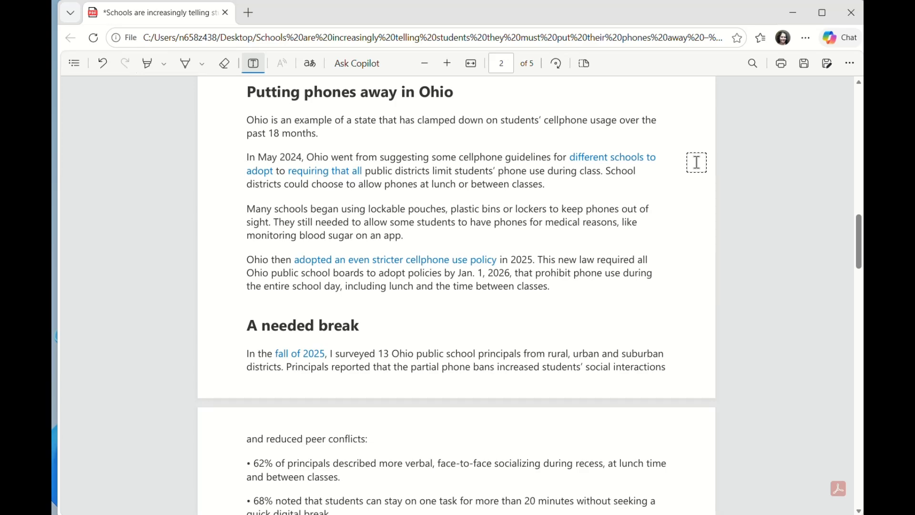
{"action": "scroll", "coordinate": [697, 162], "scroll_direction": "down", "scroll_amount": 2}
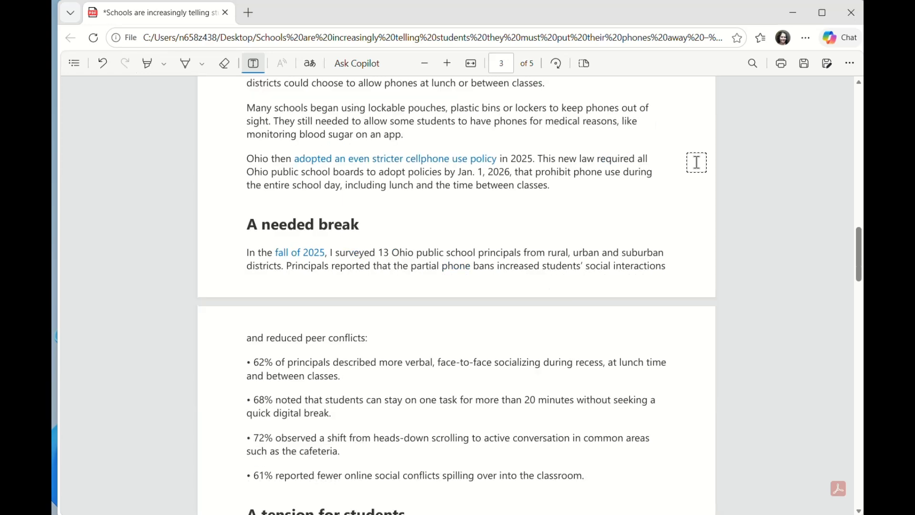
{"action": "scroll", "coordinate": [697, 162], "scroll_direction": "down", "scroll_amount": 2}
{"action": "scroll", "coordinate": [697, 162], "scroll_direction": "down", "scroll_amount": 1}
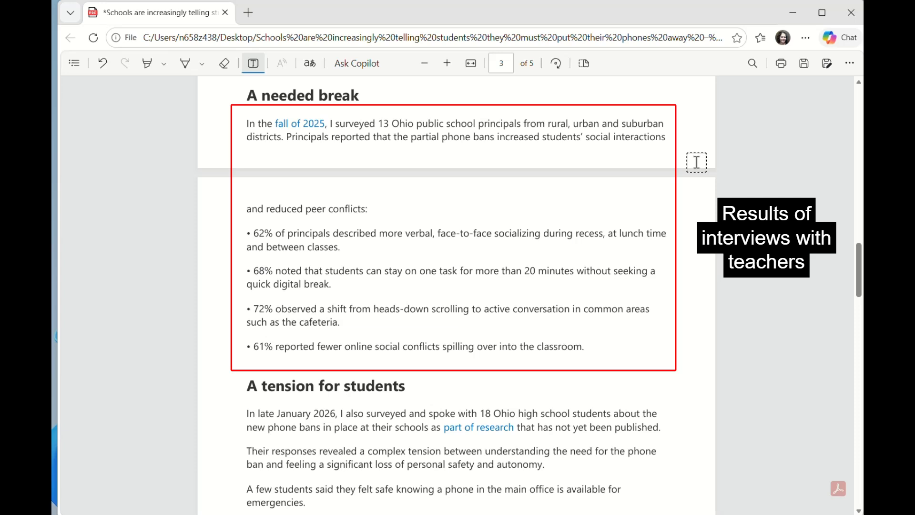
{"action": "left_click", "coordinate": [165, 65]}
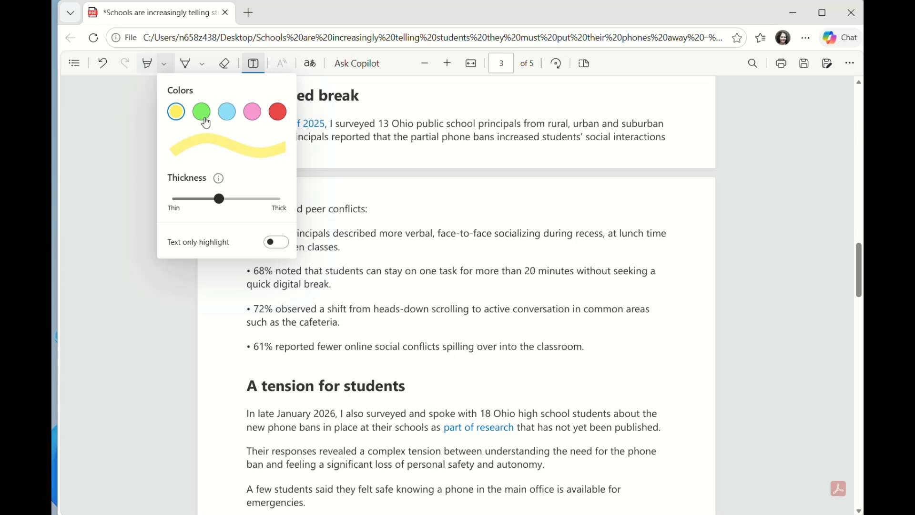
{"action": "left_click", "coordinate": [203, 114]}
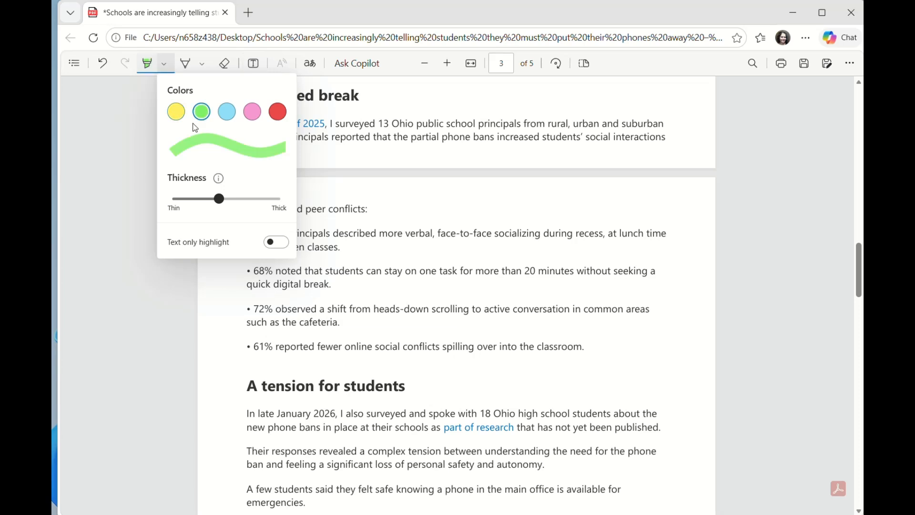
{"action": "left_click", "coordinate": [141, 240]}
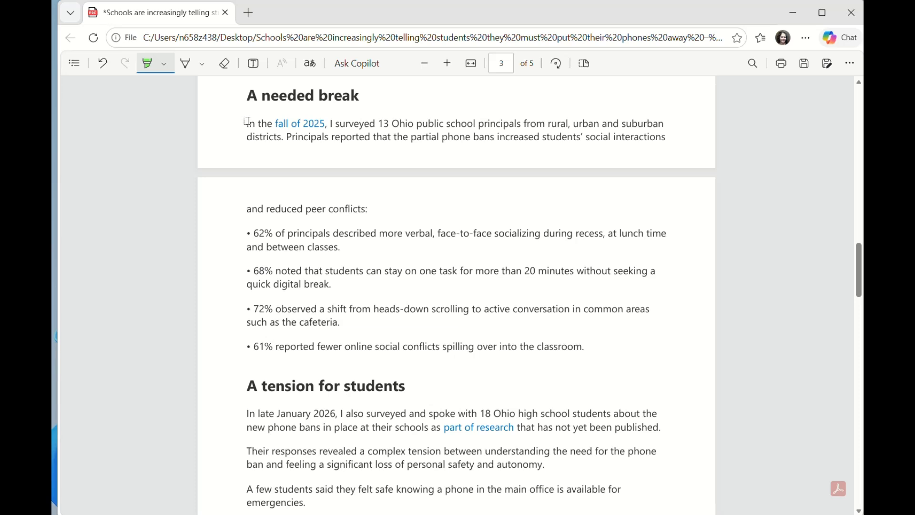
{"action": "mouse_move", "coordinate": [247, 122]}
{"action": "left_mouse_down"}
{"action": "mouse_move", "coordinate": [639, 333]}
{"action": "mouse_move", "coordinate": [594, 351]}
{"action": "left_mouse_up"}
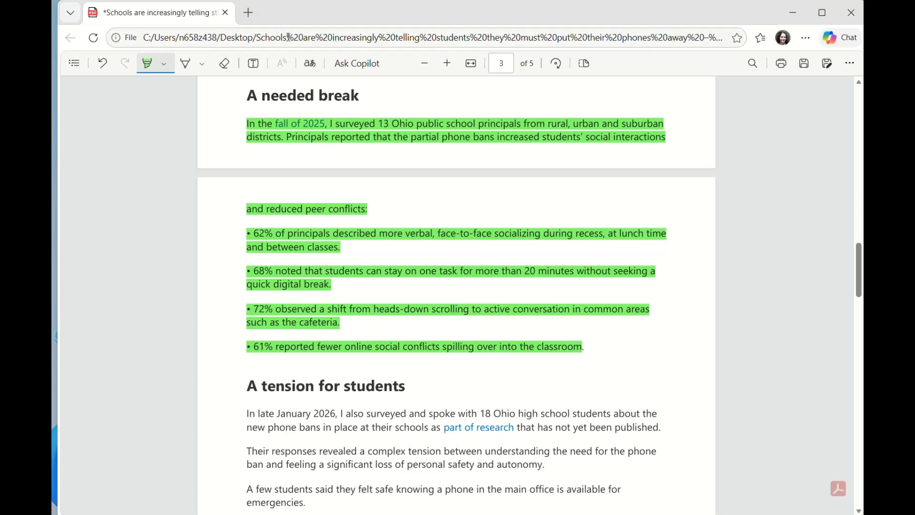
Step: Add the text note "Evidence: author's interviews with principals" in the margin beside the green-highlighted bullets
{"action": "left_click", "coordinate": [252, 68]}
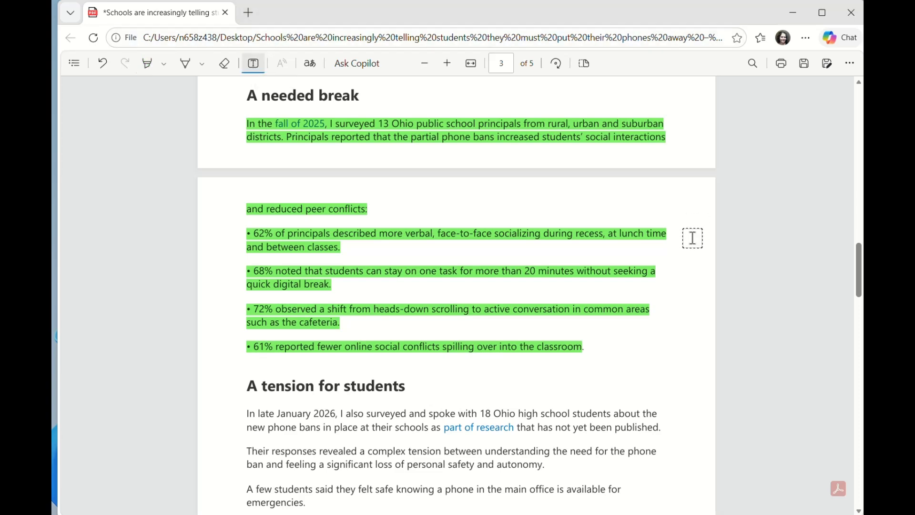
{"action": "left_click", "coordinate": [666, 258]}
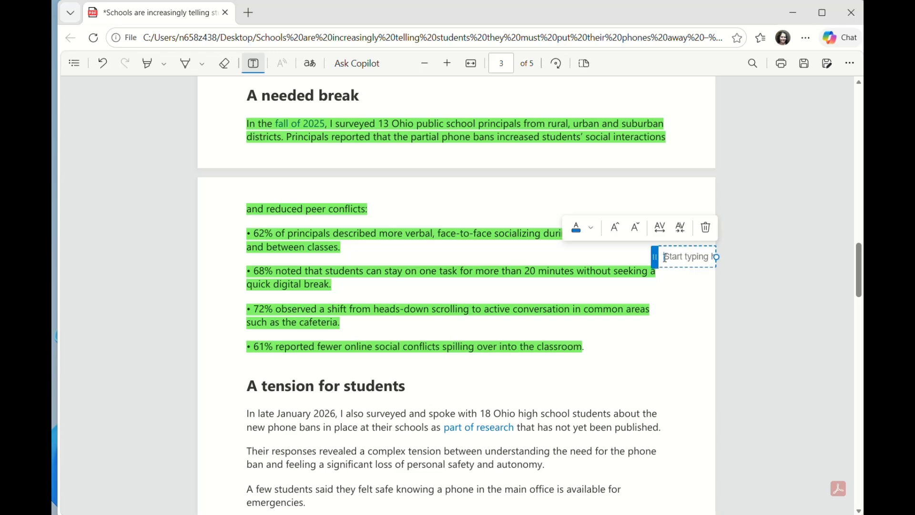
{"action": "type", "text": "Evidence: author"}
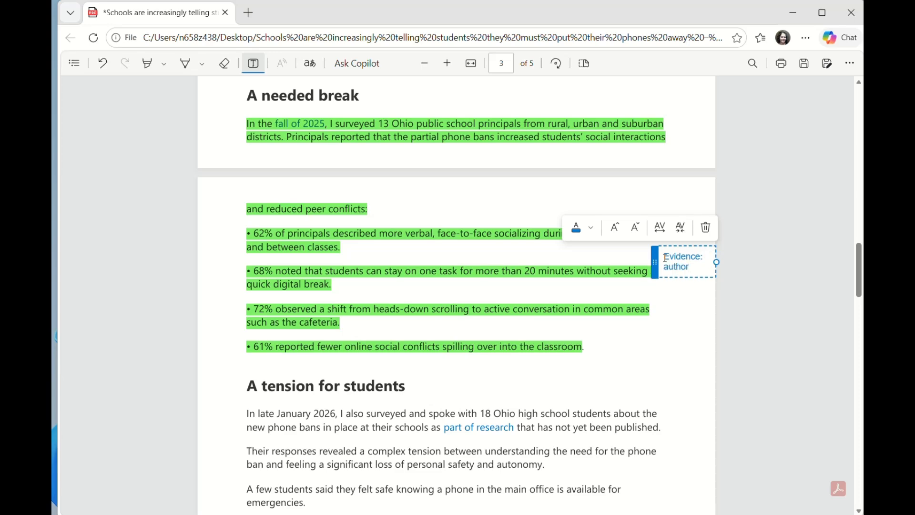
{"action": "type", "text": "'s interview"}
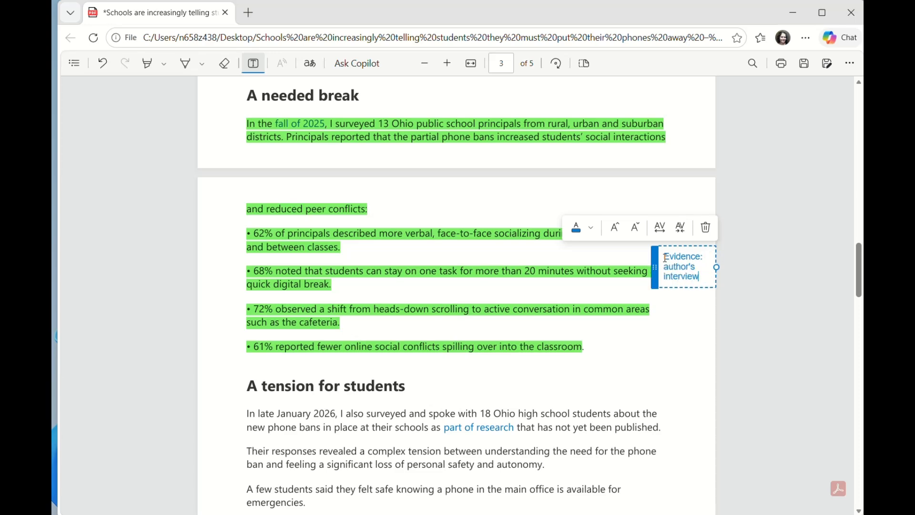
{"action": "type", "text": "s with principa"}
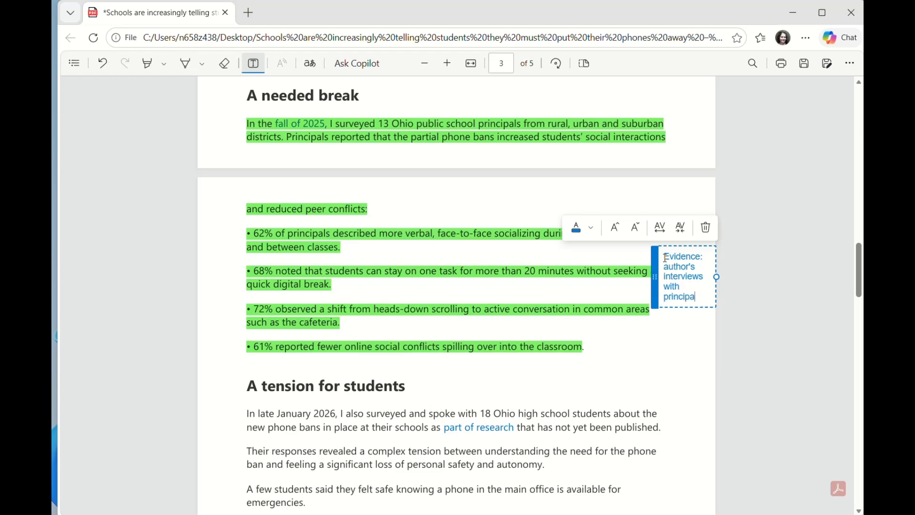
{"action": "type", "text": "ls"}
{"action": "left_click", "coordinate": [682, 356]}
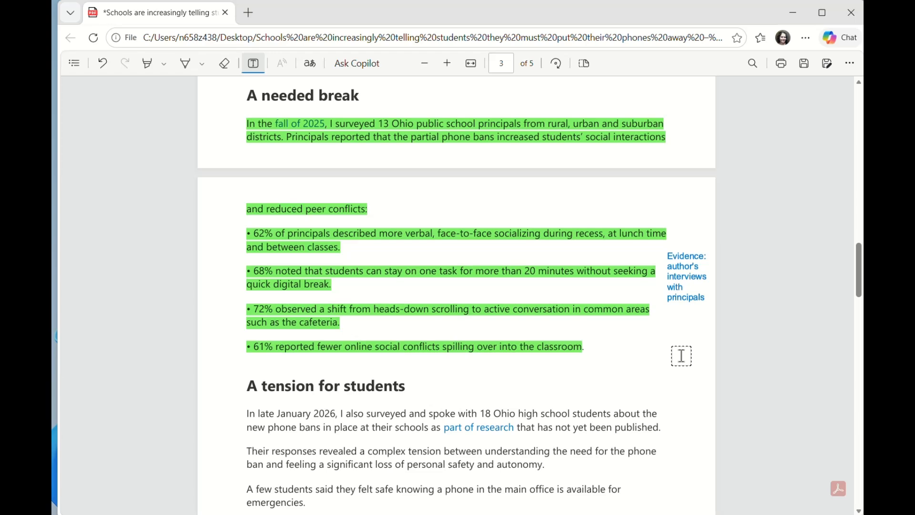
Step: Highlight in blue all the text under "A tension for students", from "In late January 2026" through "require phones to log in."
{"action": "scroll", "coordinate": [643, 424], "scroll_direction": "down", "scroll_amount": 5}
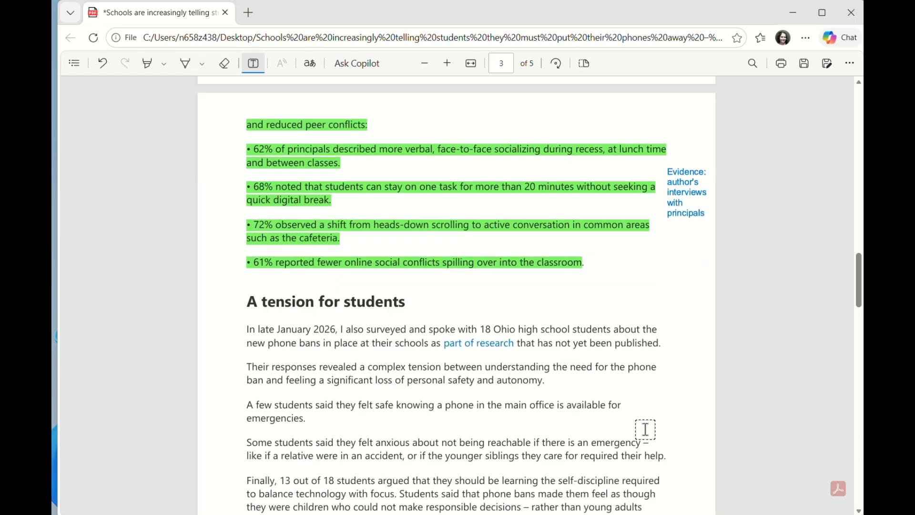
{"action": "scroll", "coordinate": [646, 429], "scroll_direction": "down", "scroll_amount": 2}
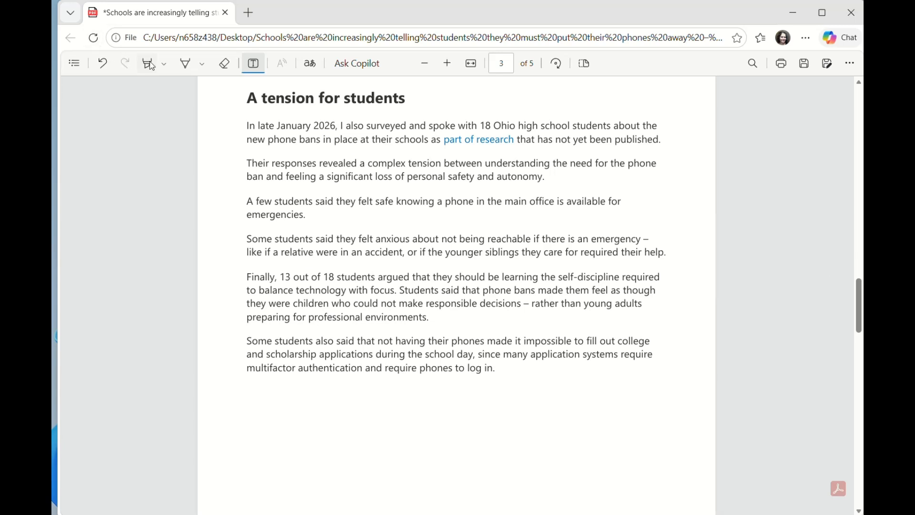
{"action": "left_click", "coordinate": [165, 66]}
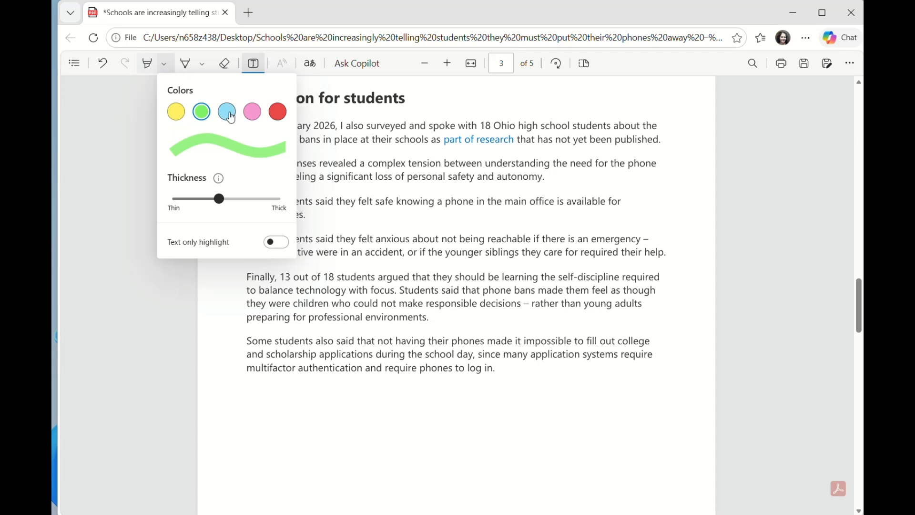
{"action": "left_click", "coordinate": [229, 115]}
{"action": "left_click", "coordinate": [137, 282]}
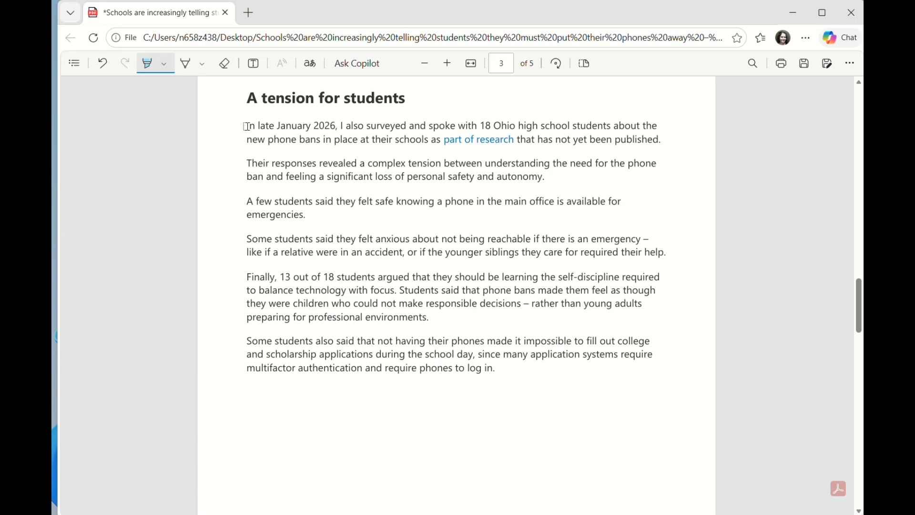
{"action": "mouse_move", "coordinate": [248, 126]}
{"action": "left_mouse_down"}
{"action": "mouse_move", "coordinate": [272, 138]}
{"action": "mouse_move", "coordinate": [493, 368]}
{"action": "left_mouse_up"}
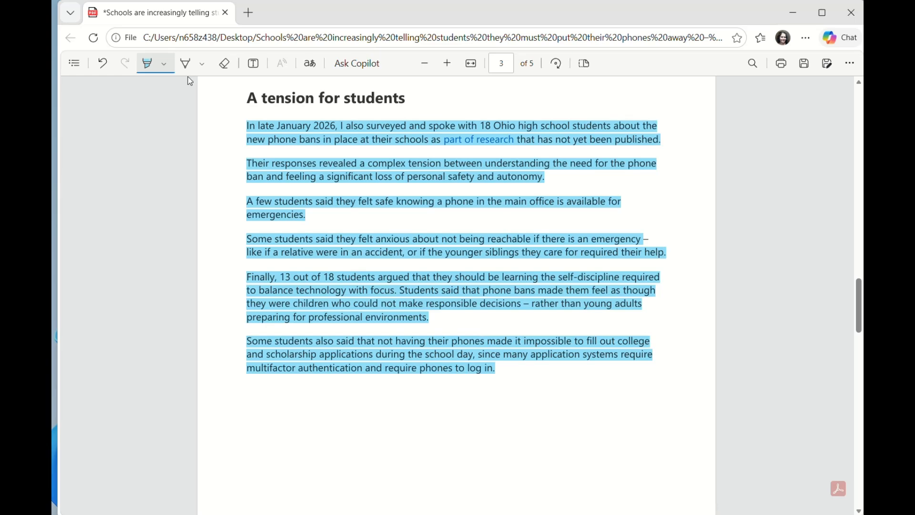
Step: Add the text note "Complicating evidence: survey and interview with students" in the margin beside the blue-highlighted passage
{"action": "left_click", "coordinate": [253, 67]}
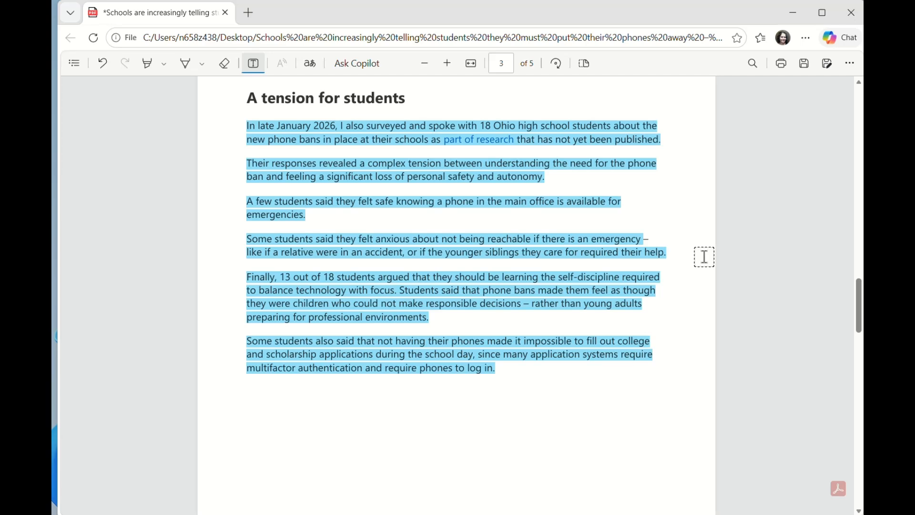
{"action": "left_click", "coordinate": [655, 183]}
{"action": "type", "text": "Com"}
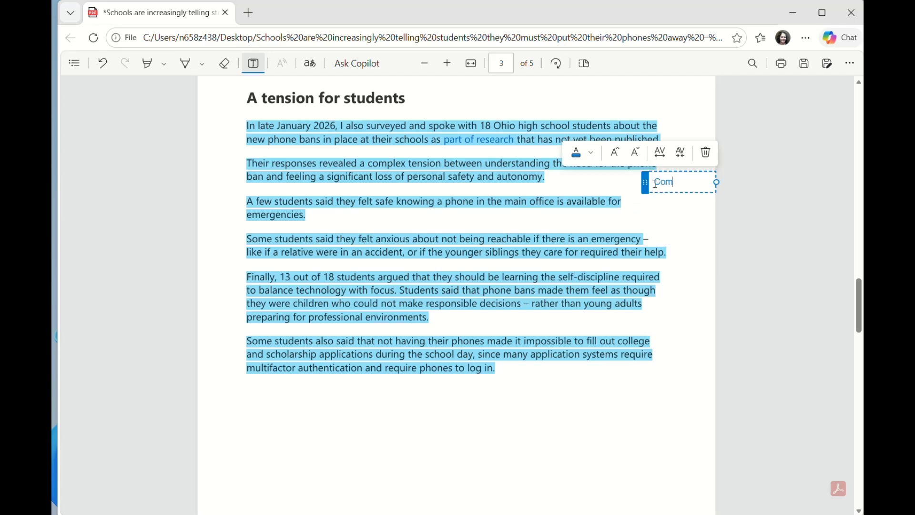
{"action": "type", "text": "plicating e"}
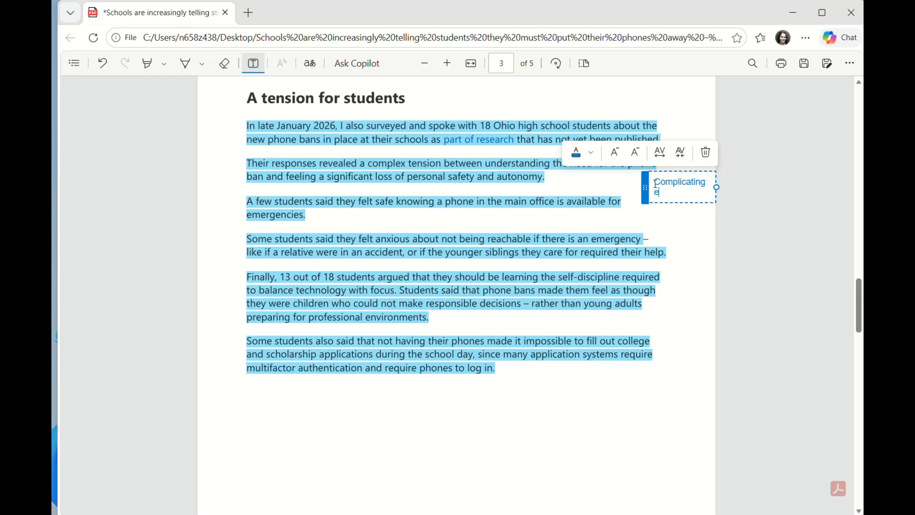
{"action": "type", "text": "vidence: surve"}
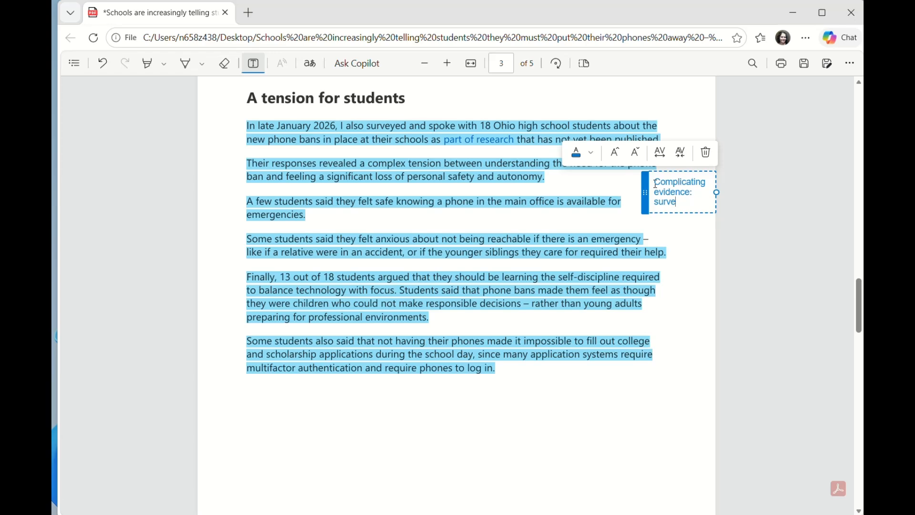
{"action": "type", "text": "y and interview w"}
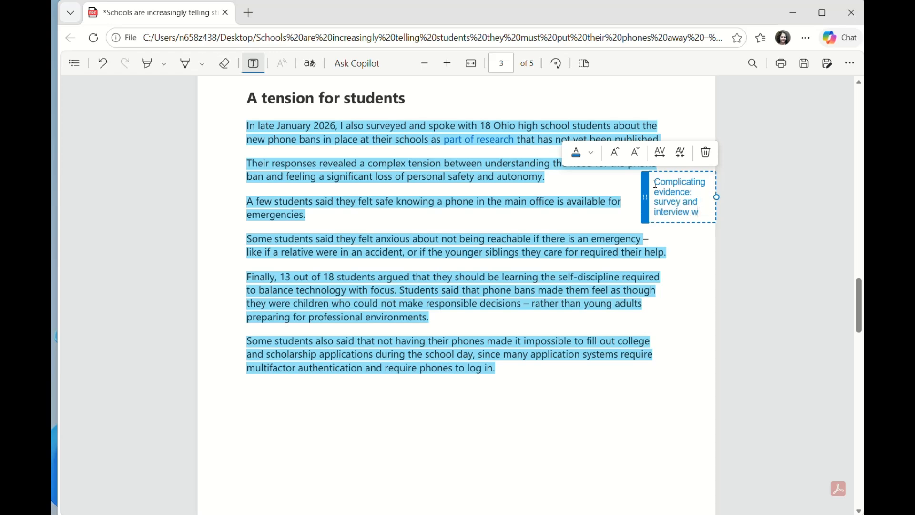
{"action": "type", "text": "ith students"}
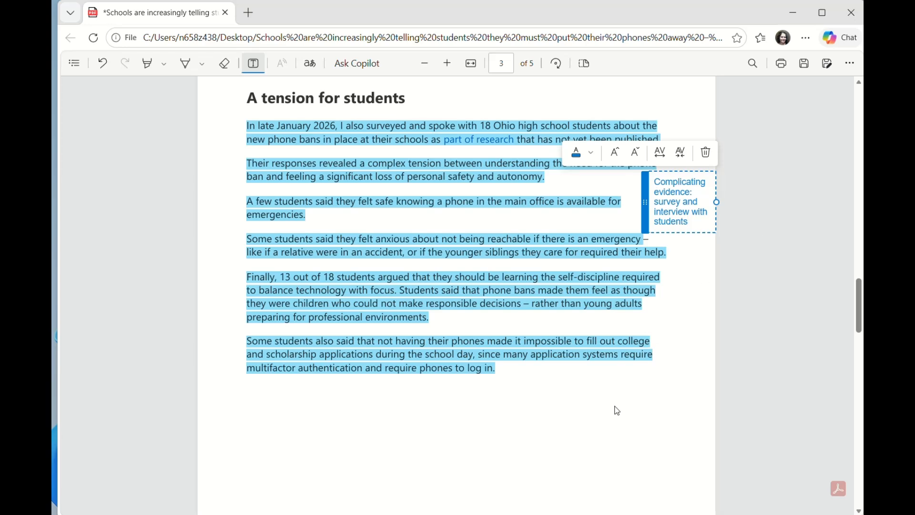
Step: Highlight in yellow the passage under "Lessons from Ohio" from "I think that school leaders" through "messages from family"
{"action": "scroll", "coordinate": [617, 411], "scroll_direction": "down", "scroll_amount": 2}
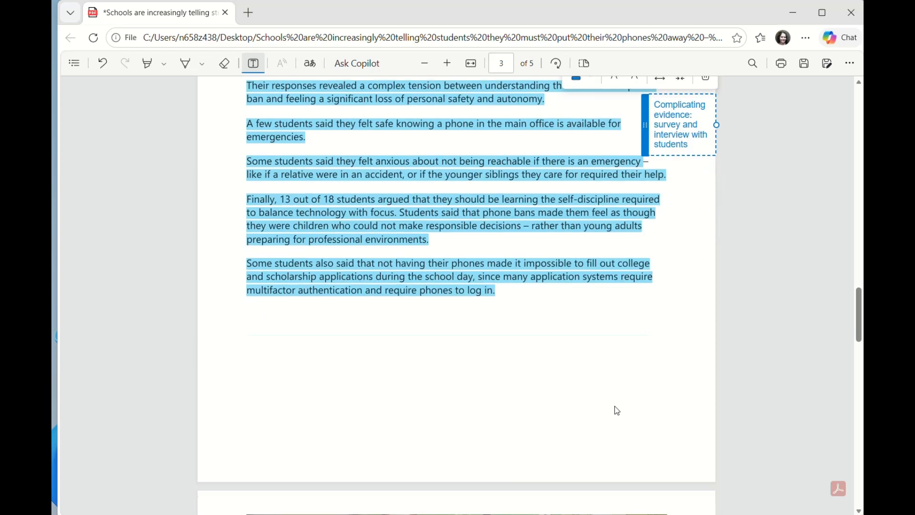
{"action": "scroll", "coordinate": [617, 410], "scroll_direction": "down", "scroll_amount": 8}
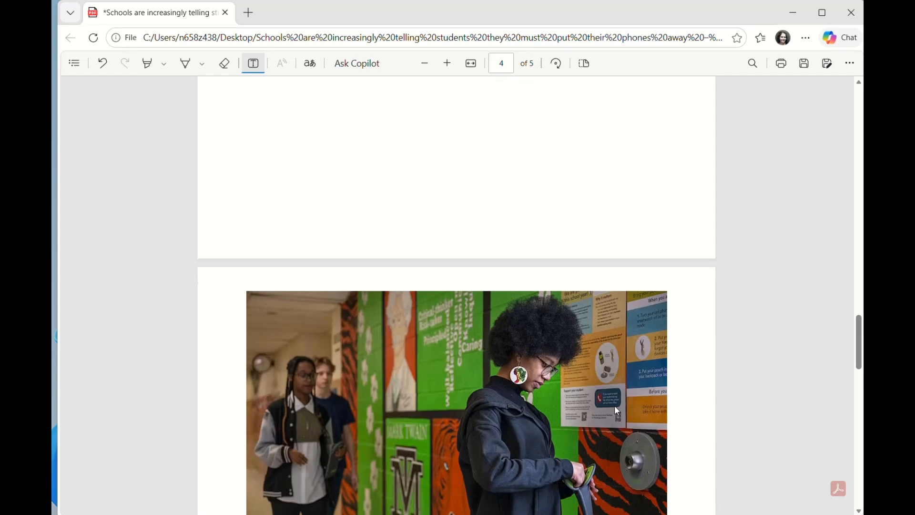
{"action": "scroll", "coordinate": [617, 411], "scroll_direction": "down", "scroll_amount": 5}
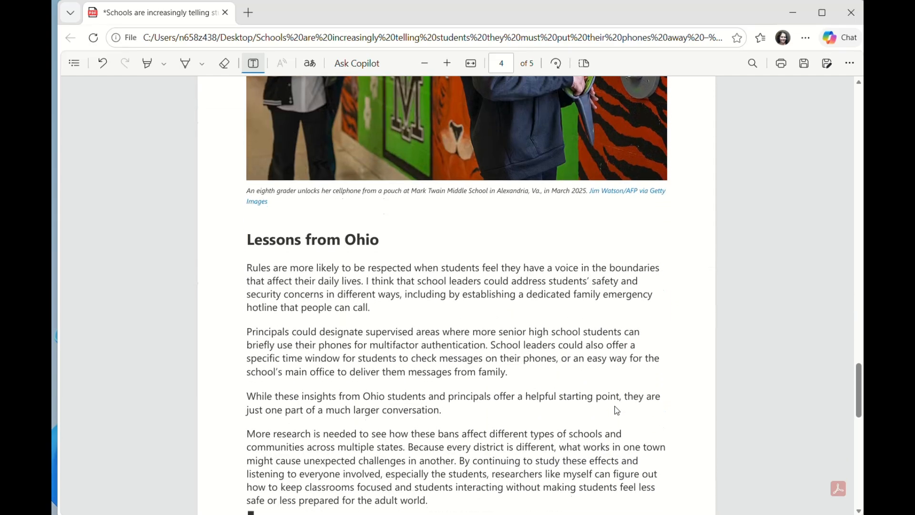
{"action": "scroll", "coordinate": [617, 411], "scroll_direction": "down", "scroll_amount": 3}
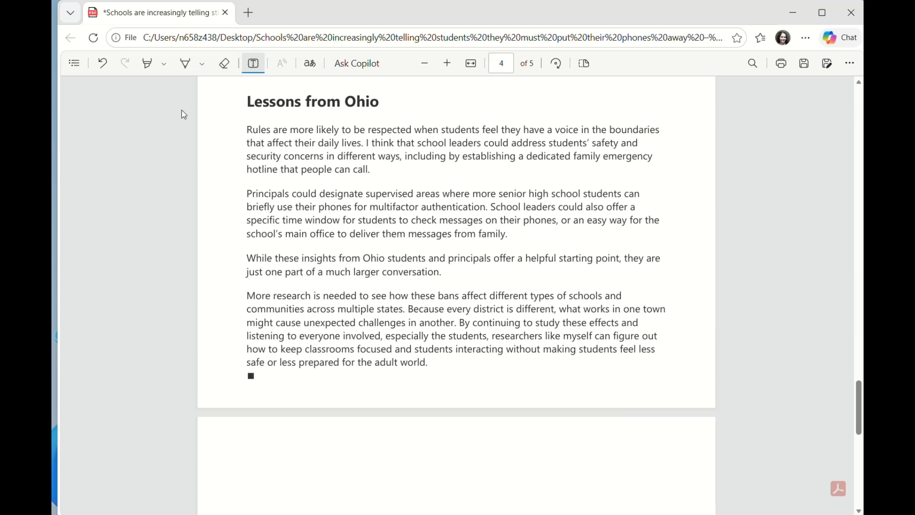
{"action": "left_click", "coordinate": [164, 64]}
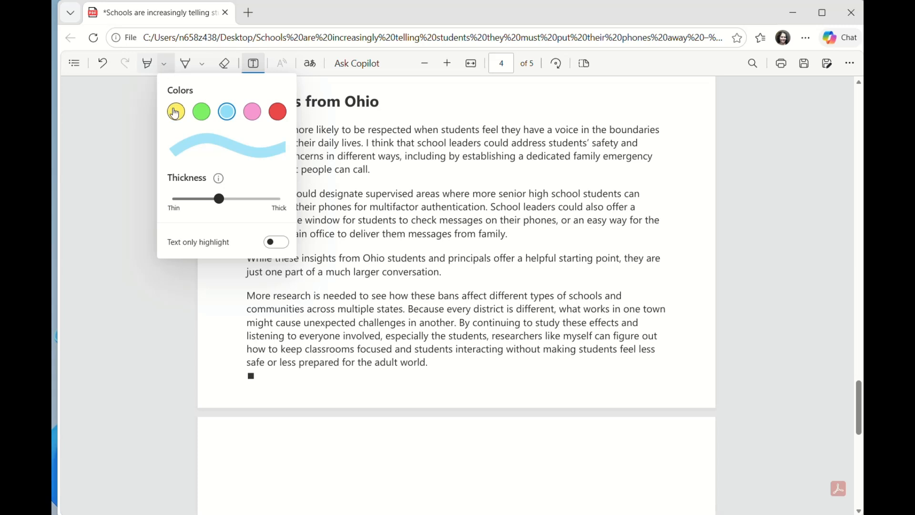
{"action": "left_click", "coordinate": [175, 112]}
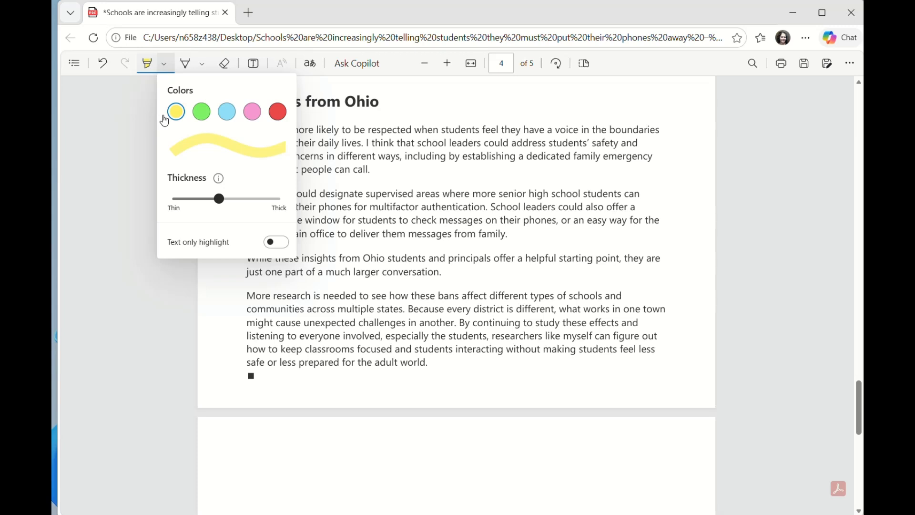
{"action": "left_click", "coordinate": [121, 167]}
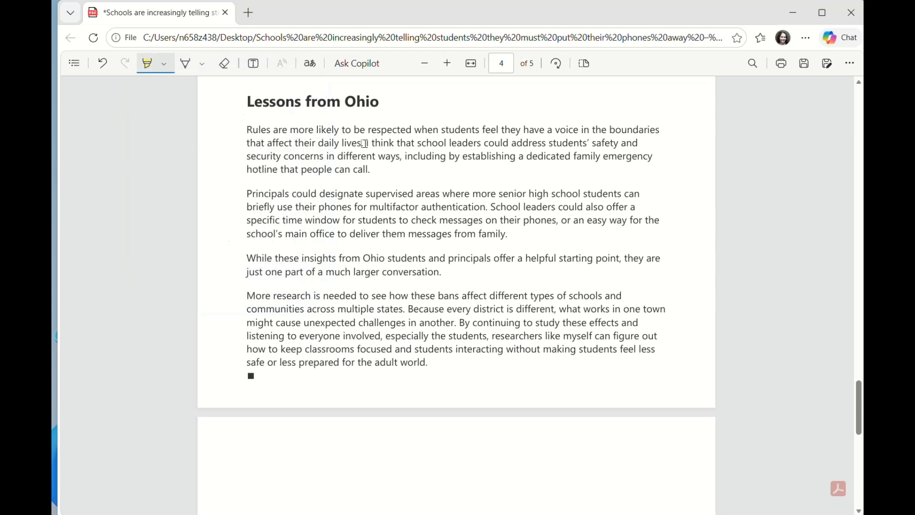
{"action": "left_click_drag", "start_coordinate": [364, 143], "coordinate": [505, 238]}
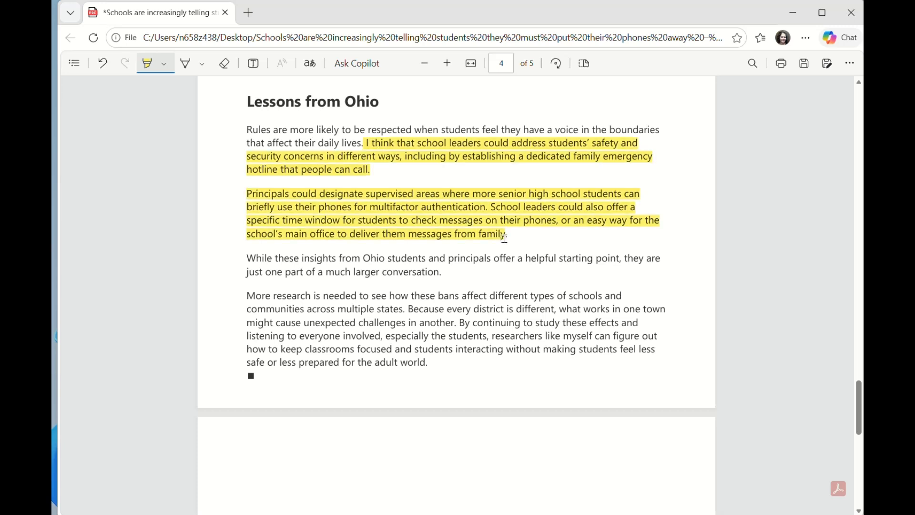
Step: Add the text note "Possible responses to student concerns" in the margin beside the yellow-highlighted passage under "Lessons from Ohio"
{"action": "left_click", "coordinate": [254, 64]}
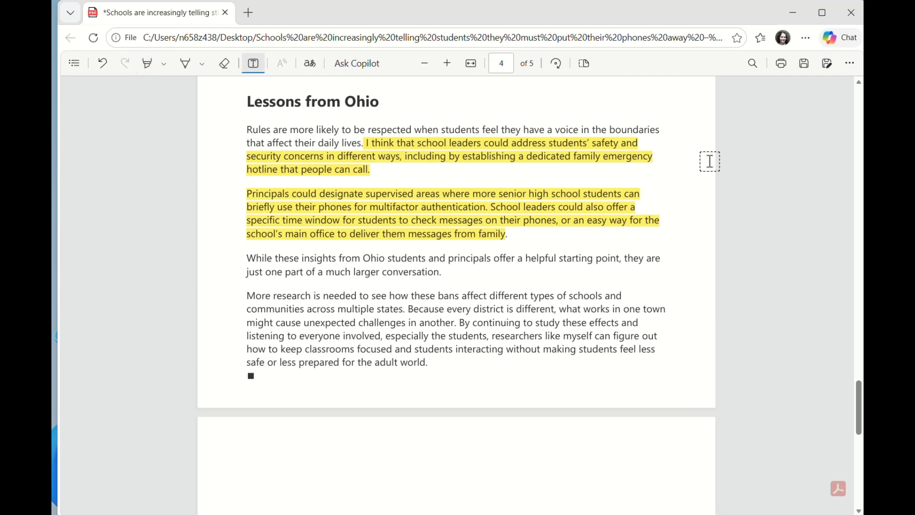
{"action": "left_click", "coordinate": [661, 168]}
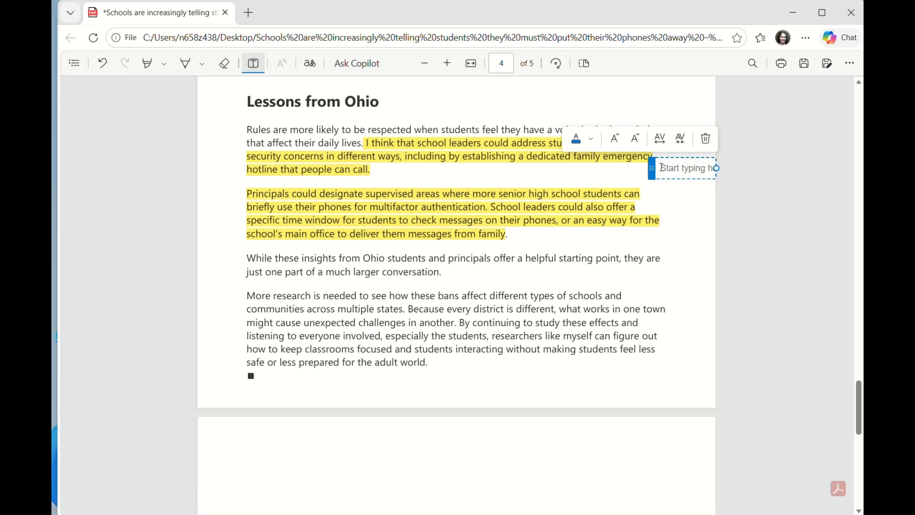
{"action": "type", "text": "Possible respo"}
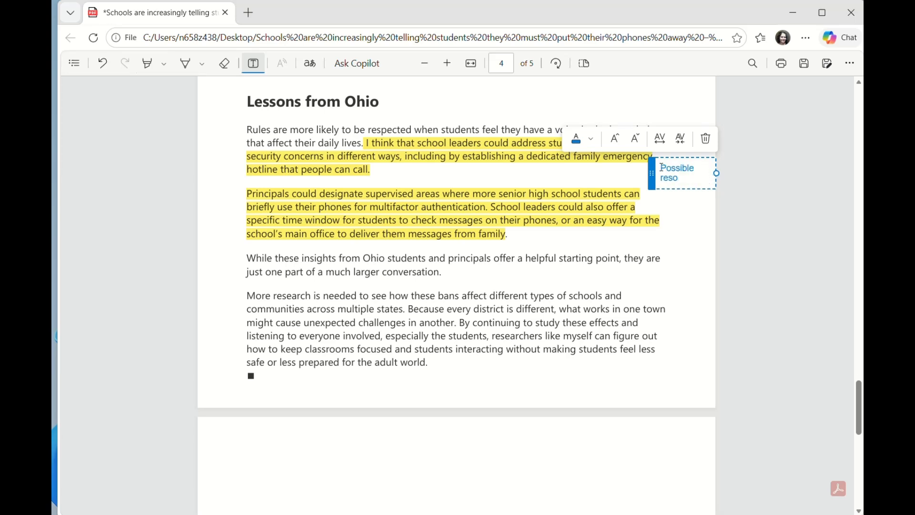
{"action": "type", "text": "nses to student"}
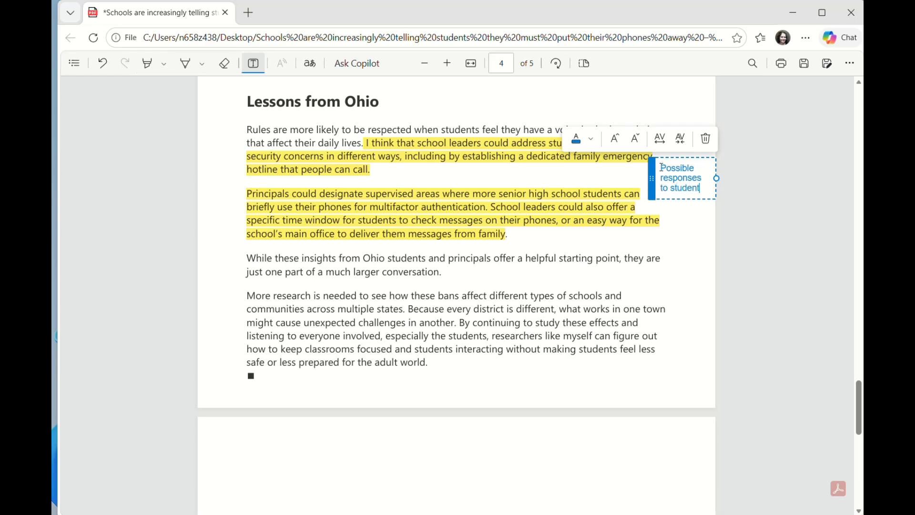
{"action": "type", "text": " concerns"}
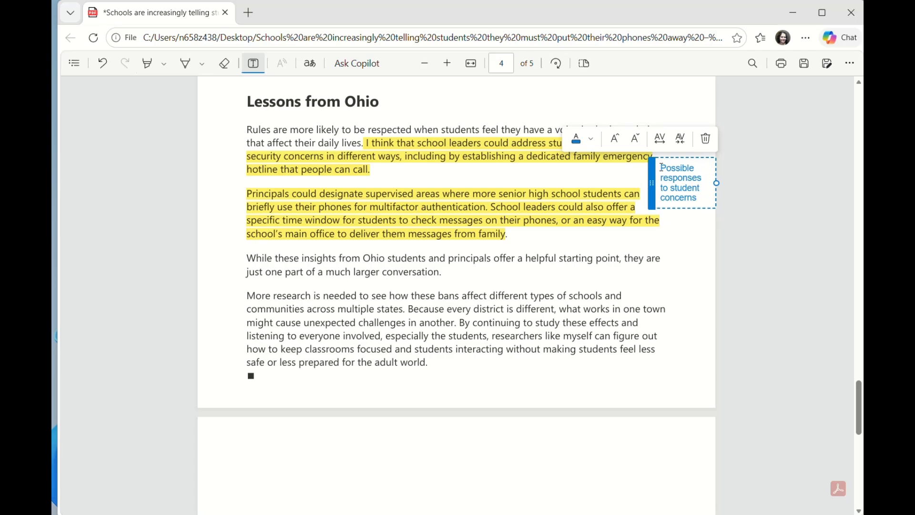
Step: Return to page 1 and review the paragraph beginning "Some research shows" above the thesis passage
{"action": "scroll", "coordinate": [662, 167], "scroll_direction": "up", "scroll_amount": 20}
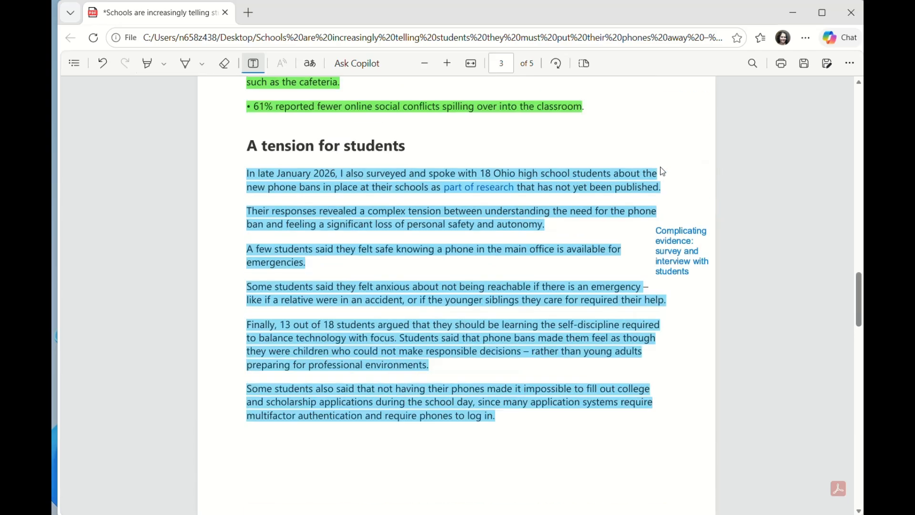
{"action": "scroll", "coordinate": [662, 170], "scroll_direction": "up", "scroll_amount": 6}
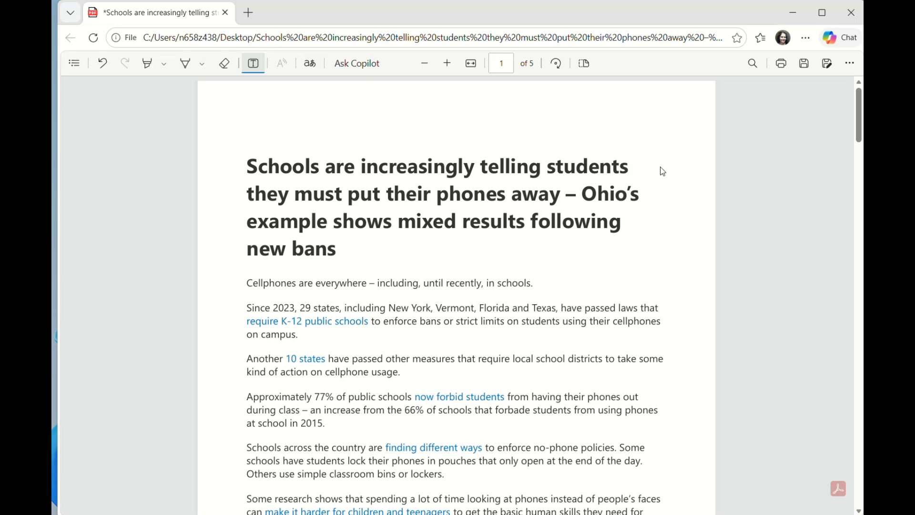
{"action": "scroll", "coordinate": [662, 171], "scroll_direction": "down", "scroll_amount": 3}
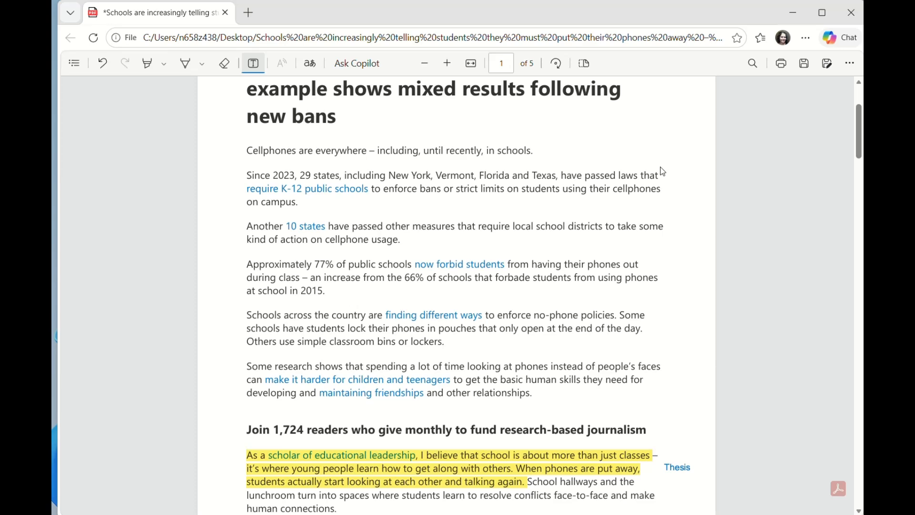
{"action": "scroll", "coordinate": [663, 171], "scroll_direction": "down", "scroll_amount": 5}
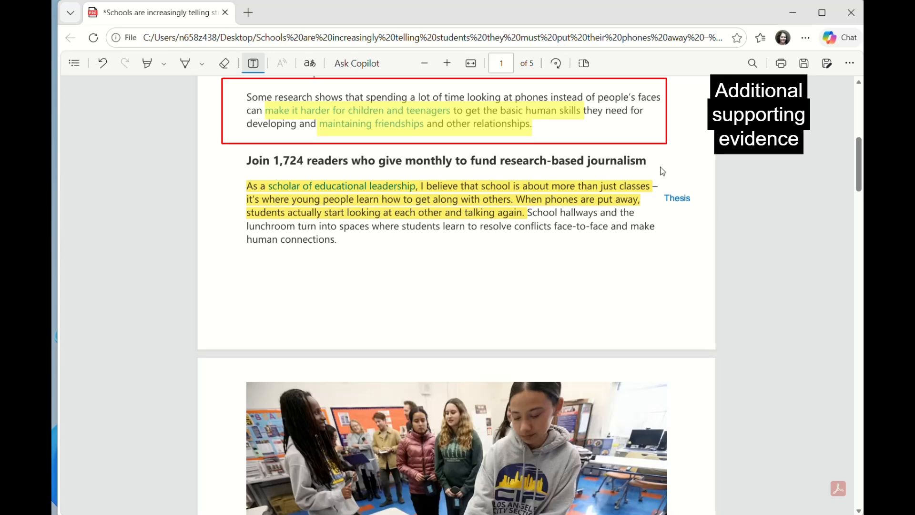
{"action": "left_click", "coordinate": [397, 97]}
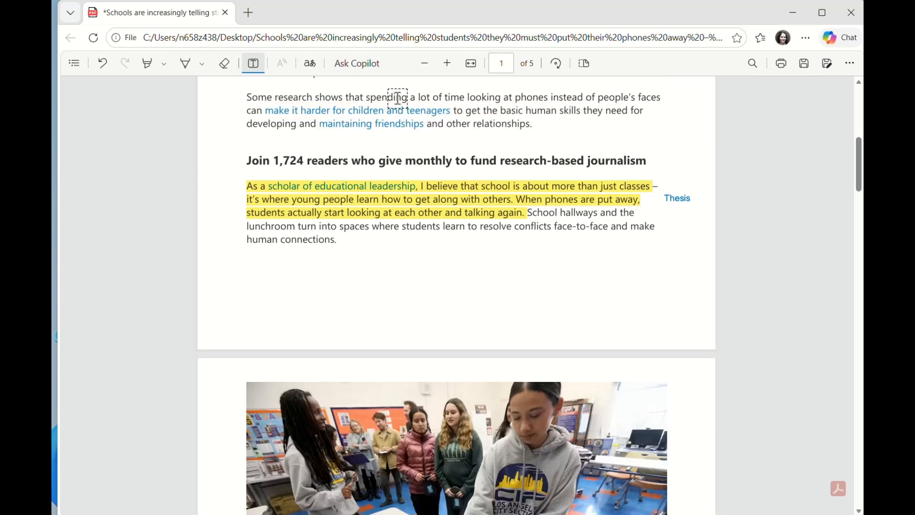
Step: Open The Conversation's web version of the phone-ban article in a new tab and find the paragraph beginning "Some research shows"
{"action": "left_click", "coordinate": [248, 13]}
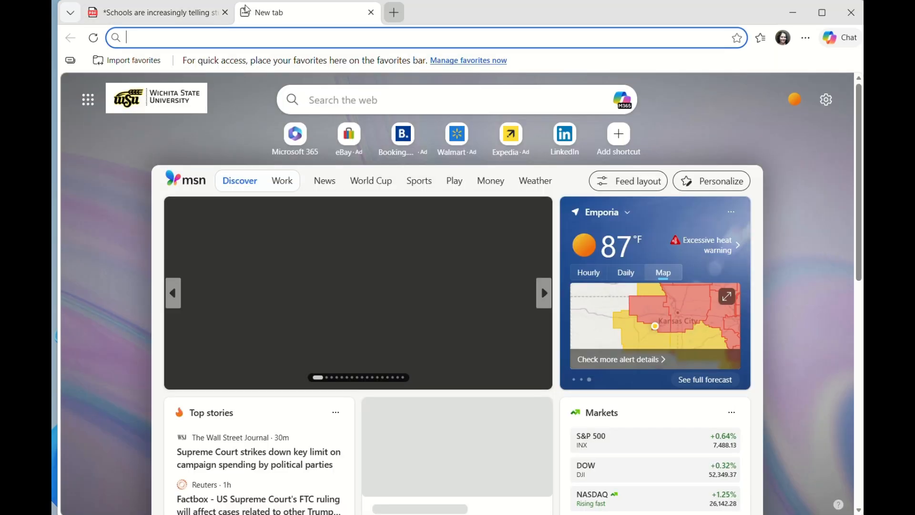
{"action": "type", "text": "schoology"}
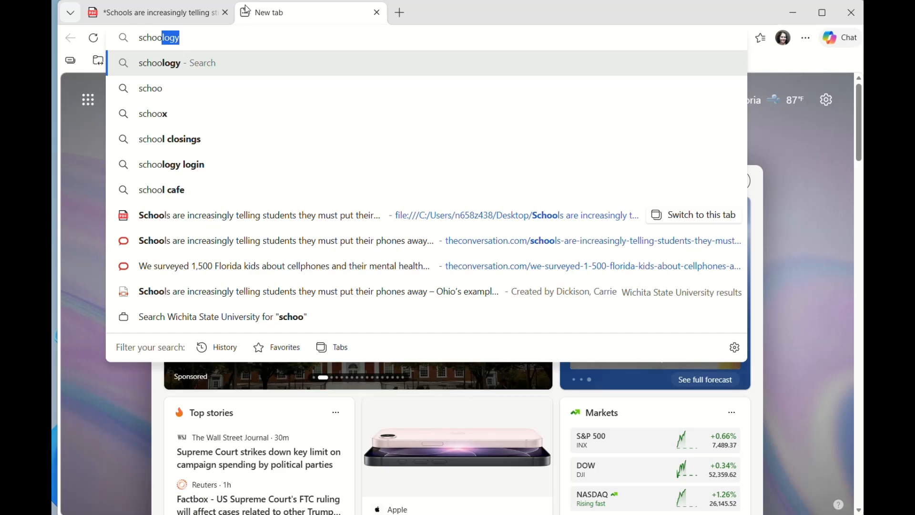
{"action": "left_click", "coordinate": [245, 242]}
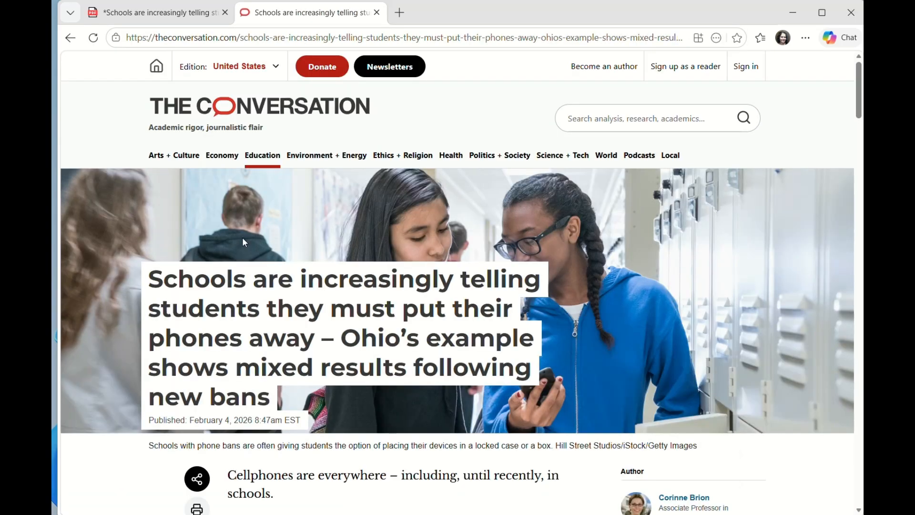
{"action": "scroll", "coordinate": [252, 221], "scroll_direction": "down", "scroll_amount": 1}
{"action": "scroll", "coordinate": [350, 316], "scroll_direction": "down", "scroll_amount": 5}
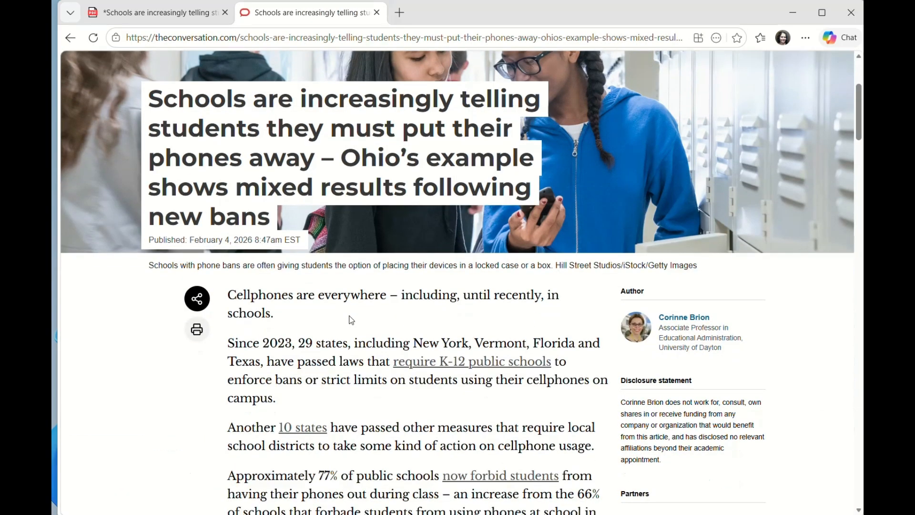
{"action": "scroll", "coordinate": [350, 316], "scroll_direction": "down", "scroll_amount": 3}
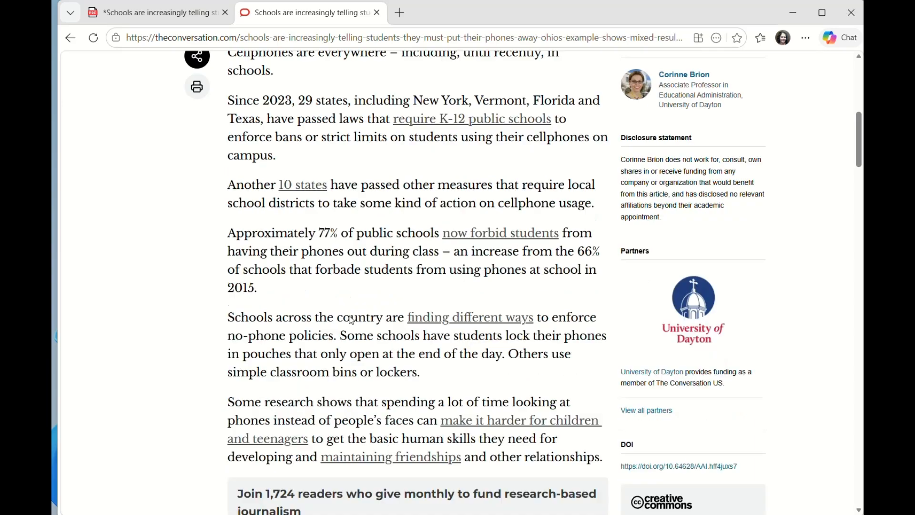
{"action": "scroll", "coordinate": [350, 316], "scroll_direction": "down", "scroll_amount": 3}
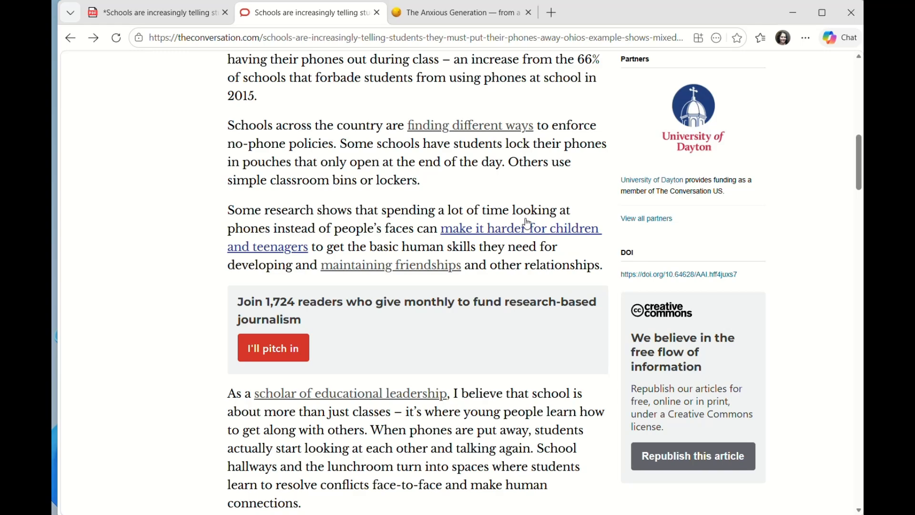
Step: Examine the sources linked in the "Some research shows" paragraph: The Anxious Generation site and the APA health advisory linked from "maintaining friendships"
{"action": "left_click", "coordinate": [486, 7]}
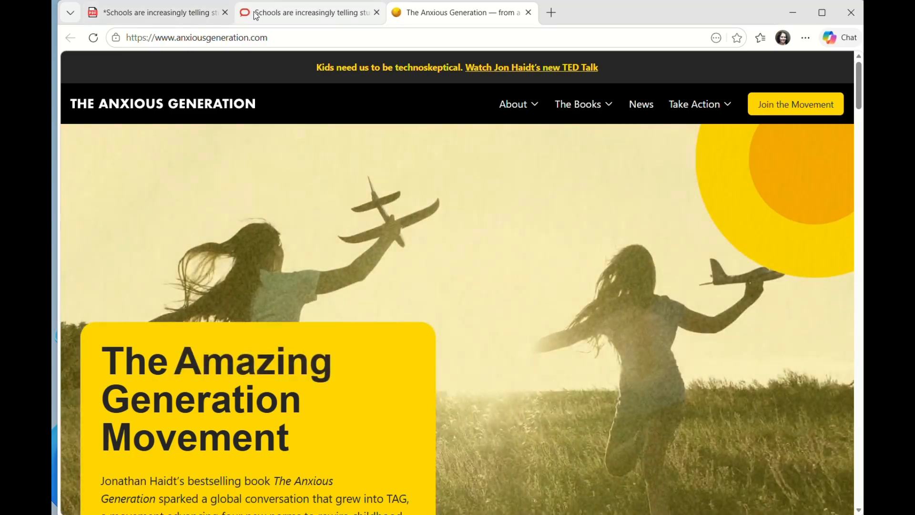
{"action": "left_click", "coordinate": [256, 15]}
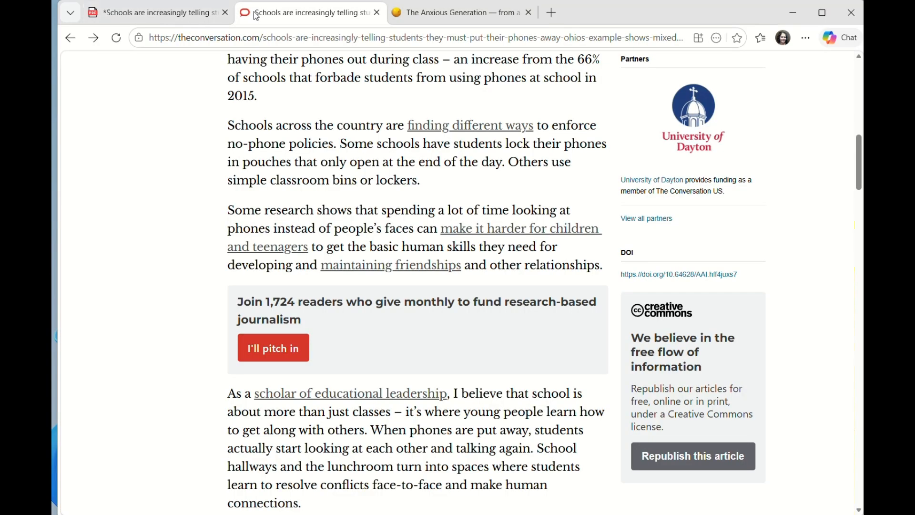
{"action": "middle_click", "coordinate": [525, 229]}
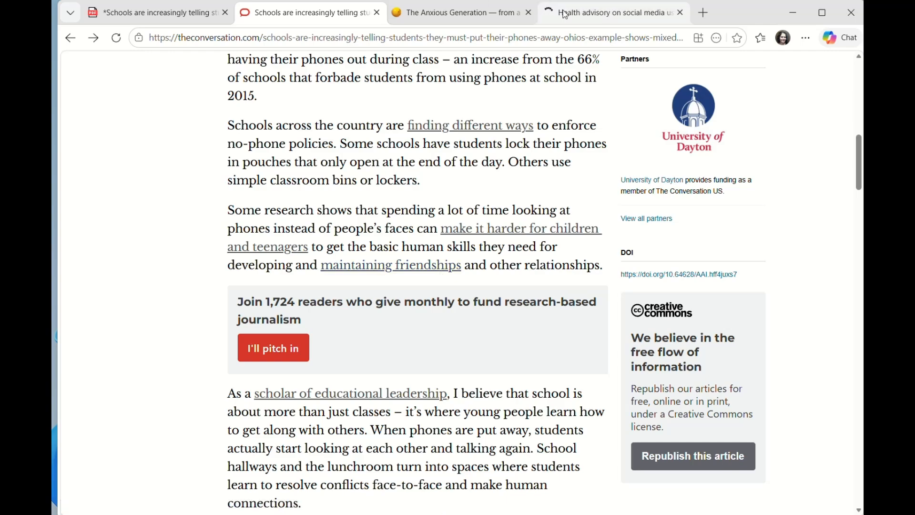
{"action": "left_click", "coordinate": [564, 14]}
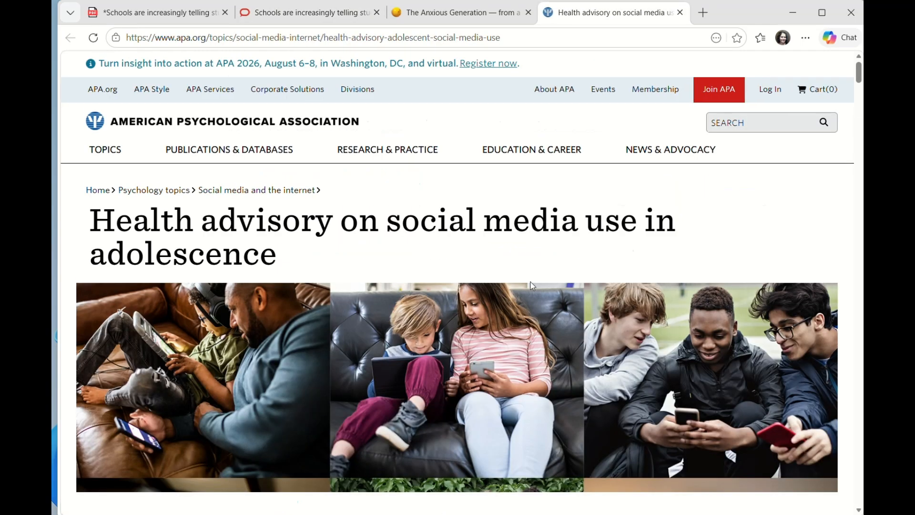
{"action": "scroll", "coordinate": [532, 285], "scroll_direction": "down", "scroll_amount": 9}
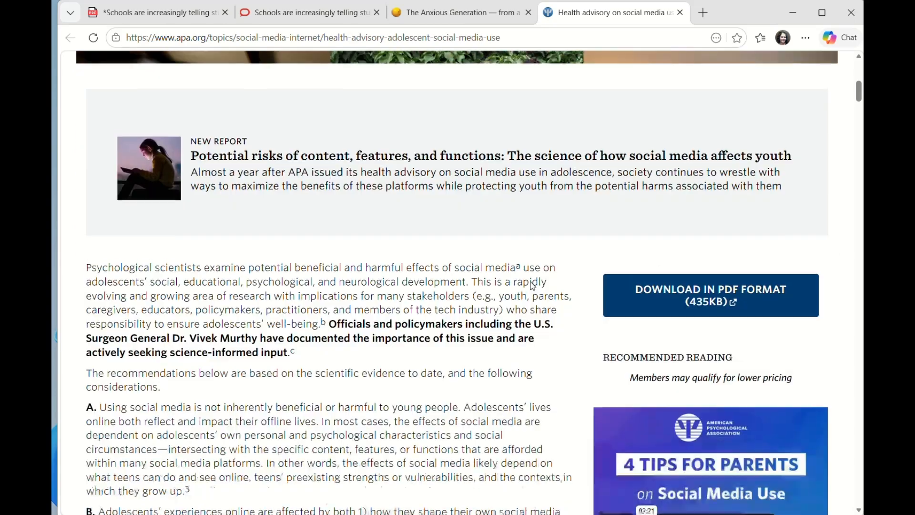
{"action": "scroll", "coordinate": [533, 285], "scroll_direction": "down", "scroll_amount": 12}
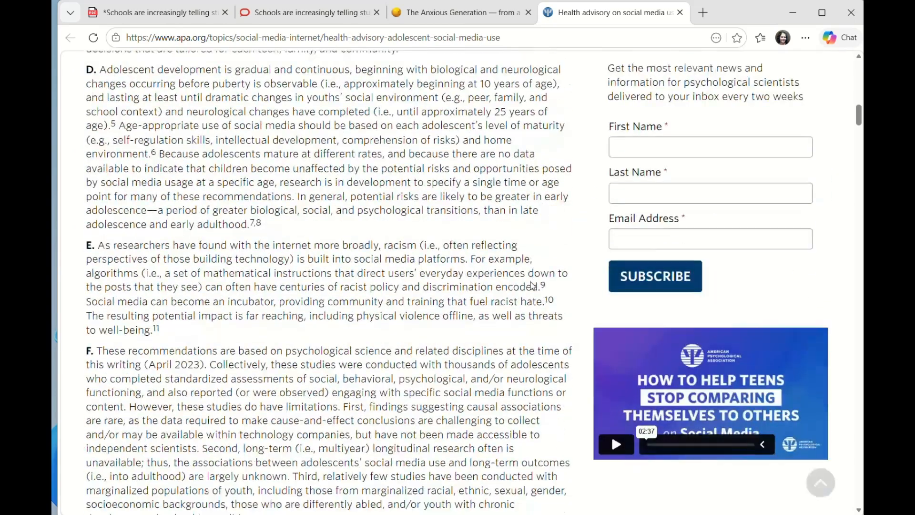
{"action": "scroll", "coordinate": [532, 285], "scroll_direction": "down", "scroll_amount": 8}
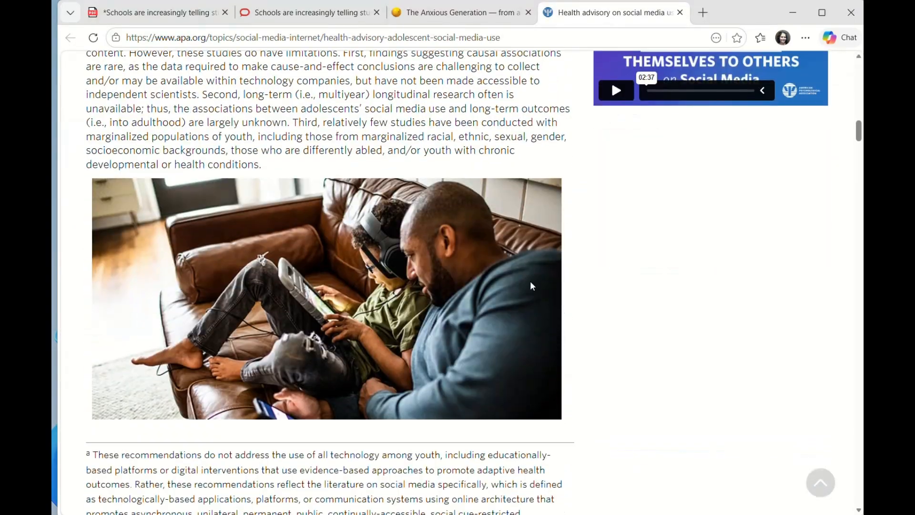
{"action": "scroll", "coordinate": [532, 285], "scroll_direction": "up", "scroll_amount": 12}
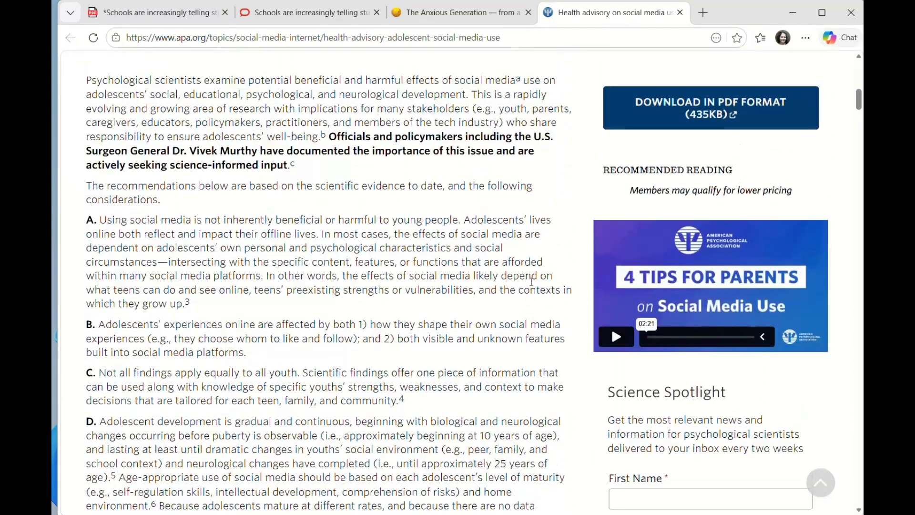
Step: Return to the annotated PDF and highlight the page 1 paragraph from "Some research shows" through "other relationships" in green
{"action": "left_click", "coordinate": [190, 8]}
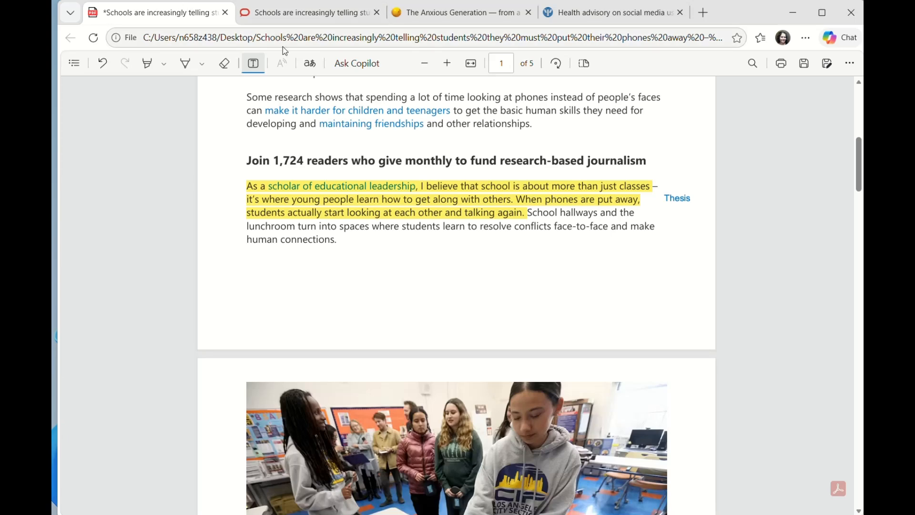
{"action": "left_click", "coordinate": [164, 64]}
{"action": "left_click", "coordinate": [201, 119]}
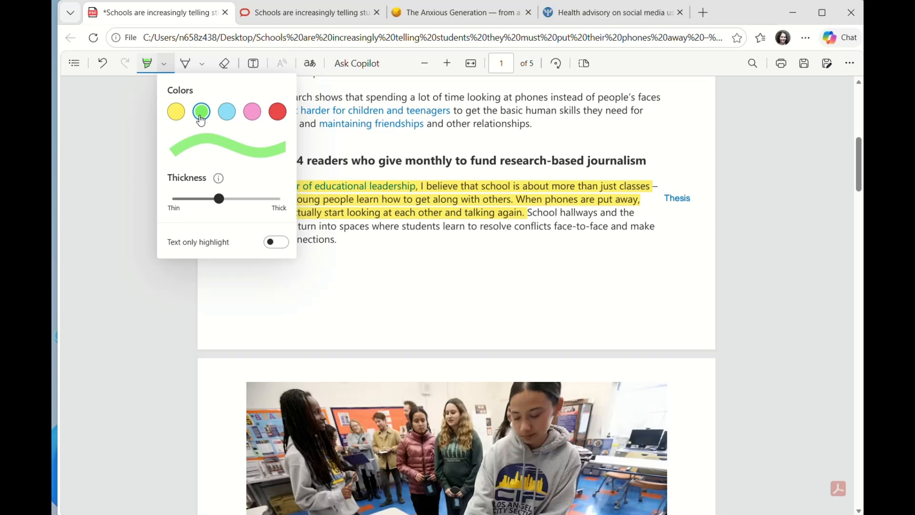
{"action": "left_click", "coordinate": [142, 138]}
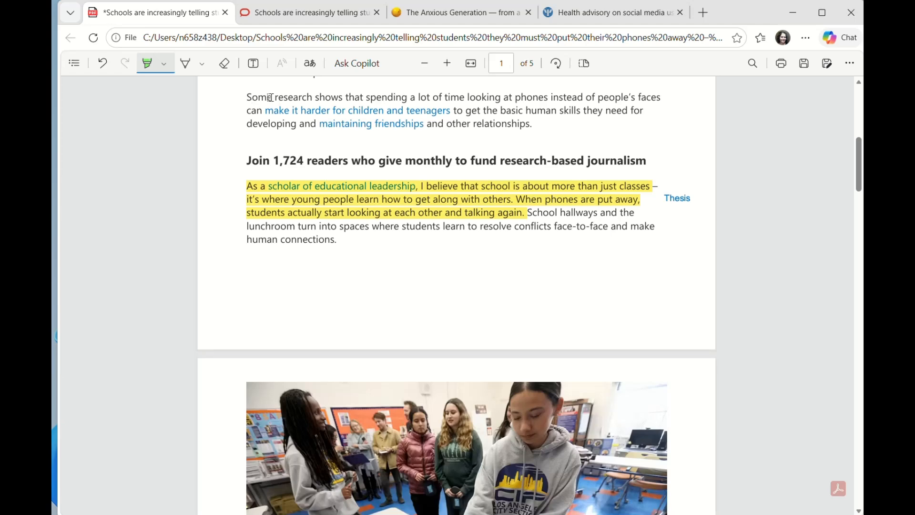
{"action": "left_click_drag", "start_coordinate": [248, 98], "coordinate": [541, 127]}
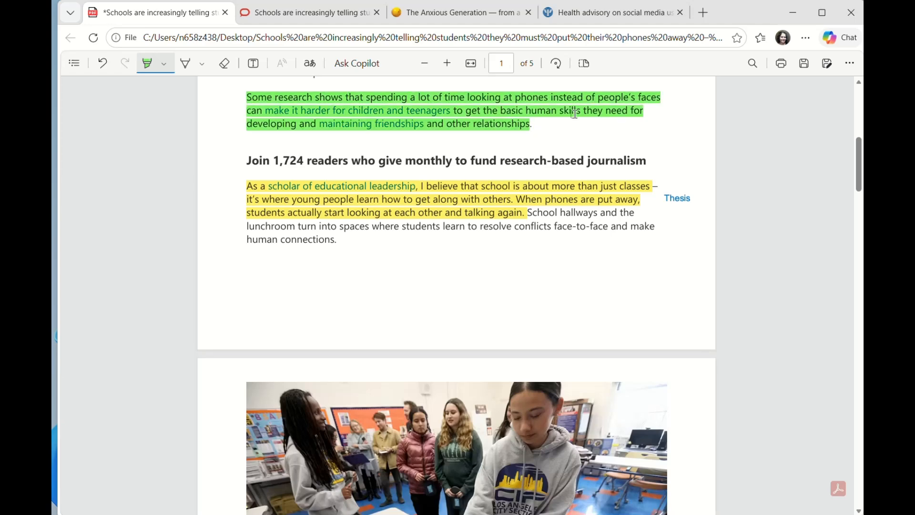
Step: Add the text note "Supporting evidence: Book by Haidt and APA Health Advisory" in the margin beside the green "Some research shows" paragraph
{"action": "left_click", "coordinate": [254, 64]}
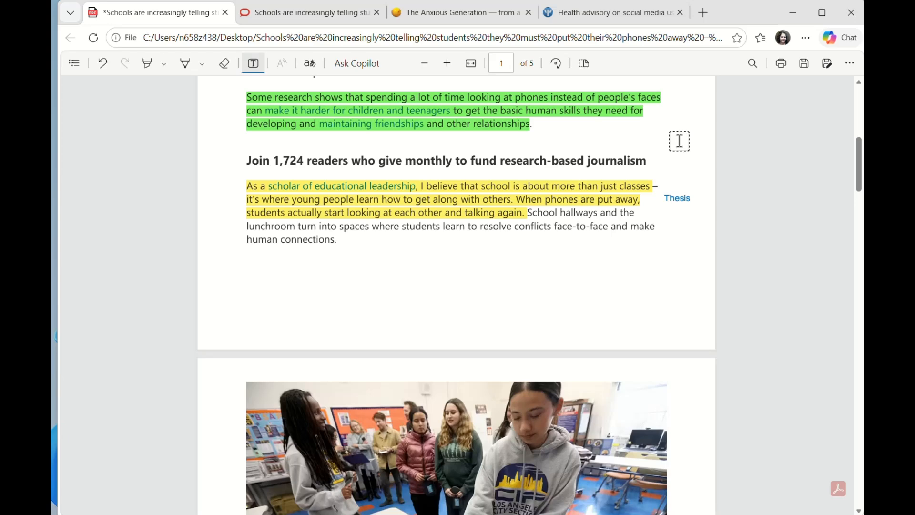
{"action": "left_click", "coordinate": [653, 116]}
{"action": "type", "text": "Suppor"}
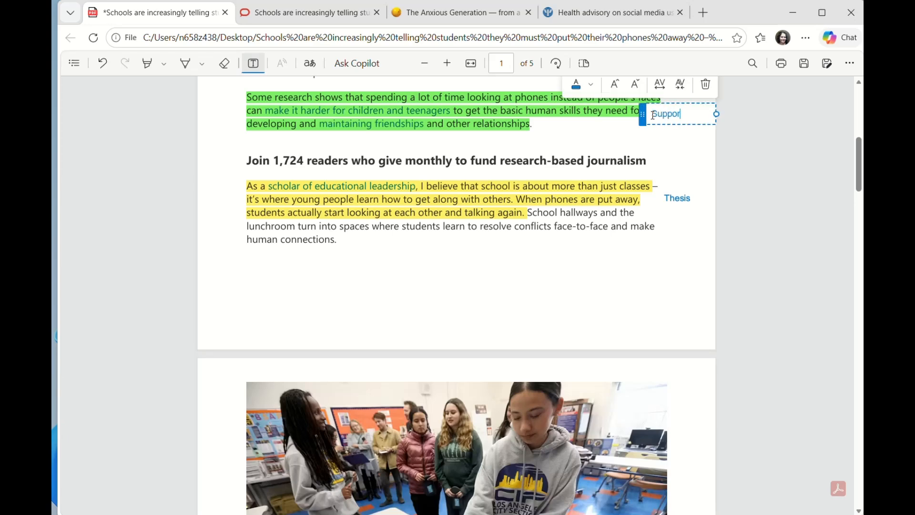
{"action": "type", "text": "ting evidence:"}
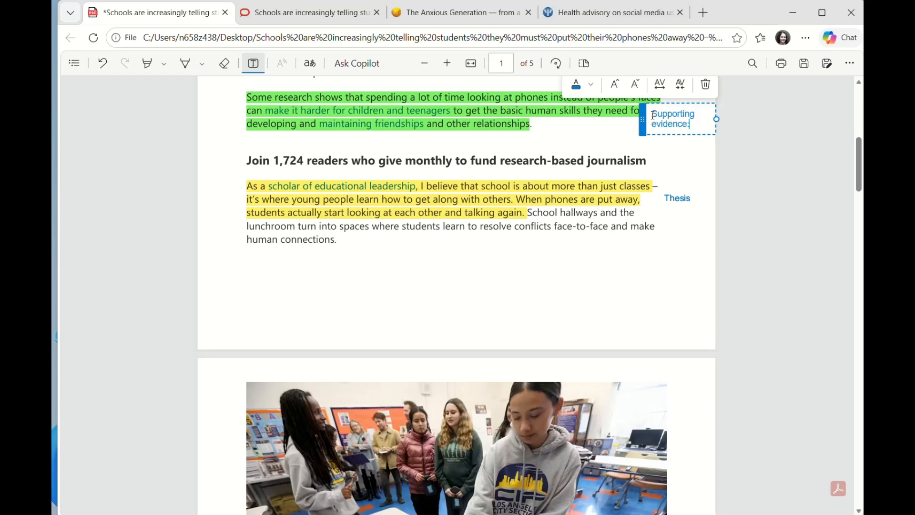
{"action": "type", "text": " Book by "}
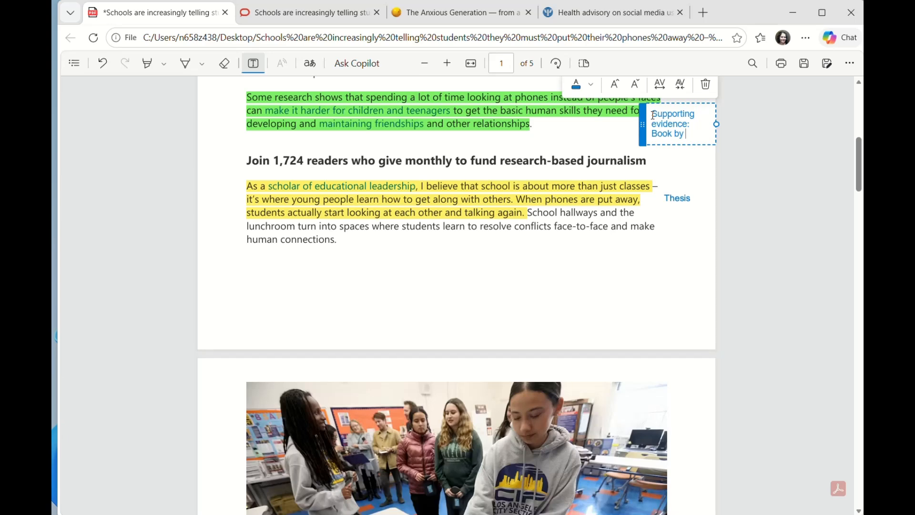
{"action": "type", "text": "Haidt and AP"}
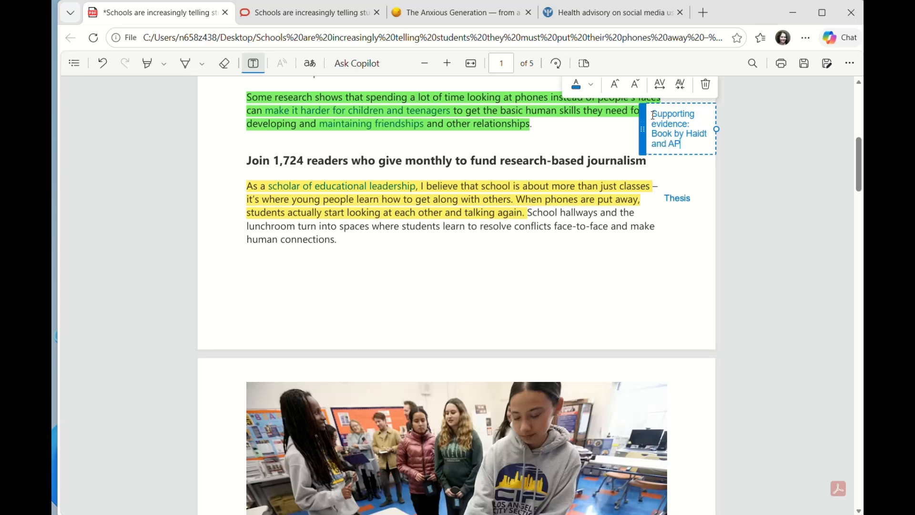
{"action": "type", "text": "A Healh"}
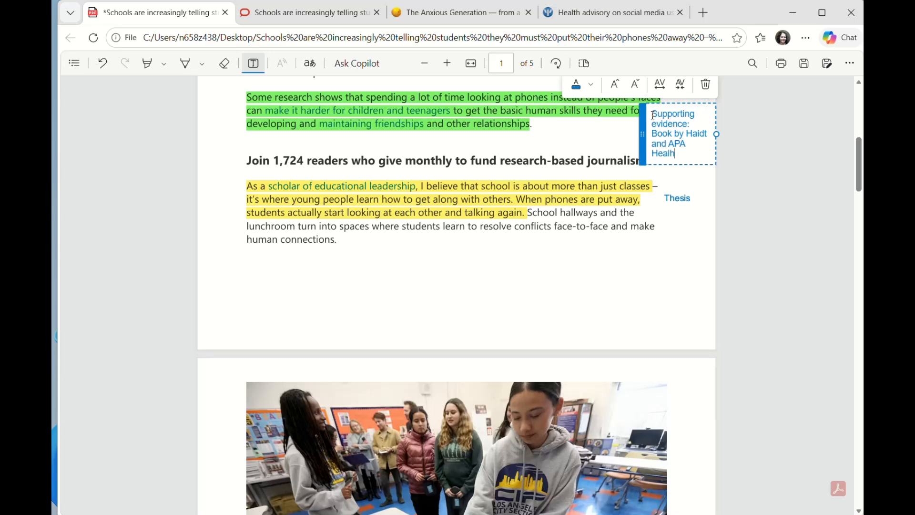
{"action": "key", "text": "BackSpace"}
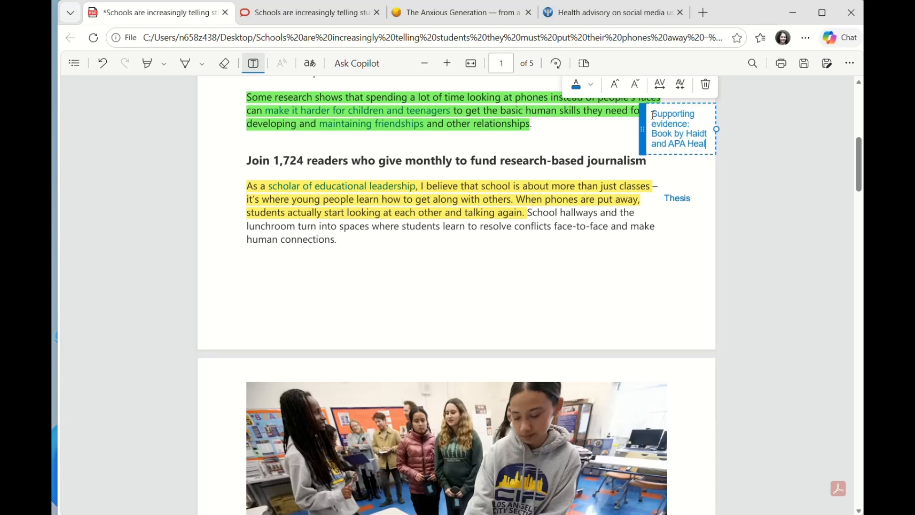
{"action": "type", "text": "th Advisory"}
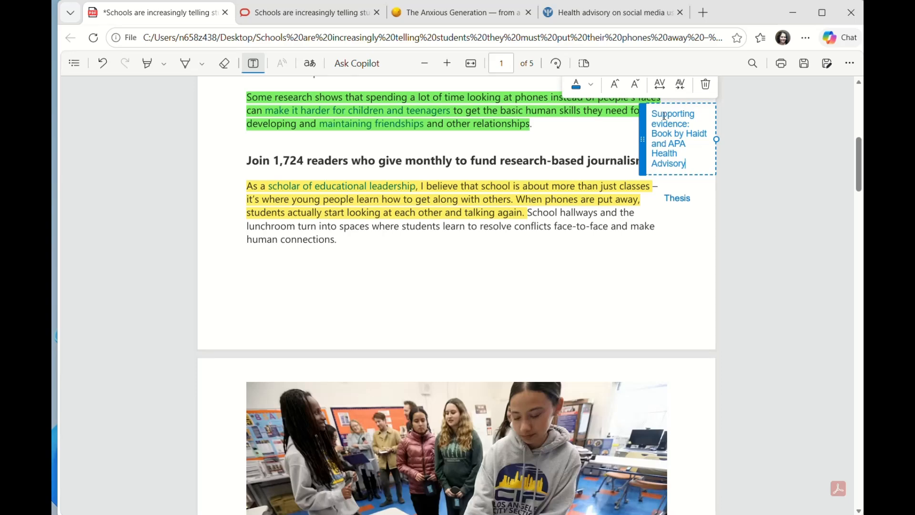
{"action": "left_click", "coordinate": [705, 265]}
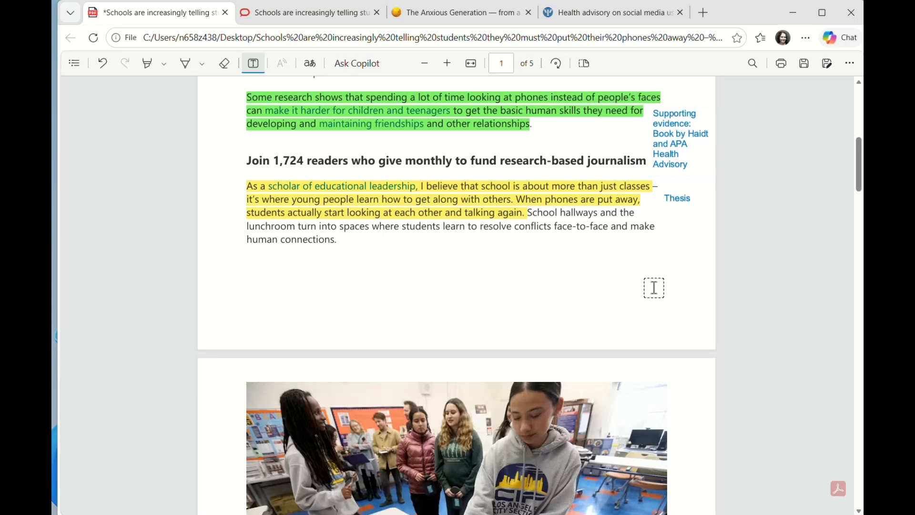
Step: Review the highlights and margin notes from page 1 through the "A tension for students" section on page 3
{"action": "scroll", "coordinate": [654, 288], "scroll_direction": "up", "scroll_amount": 7}
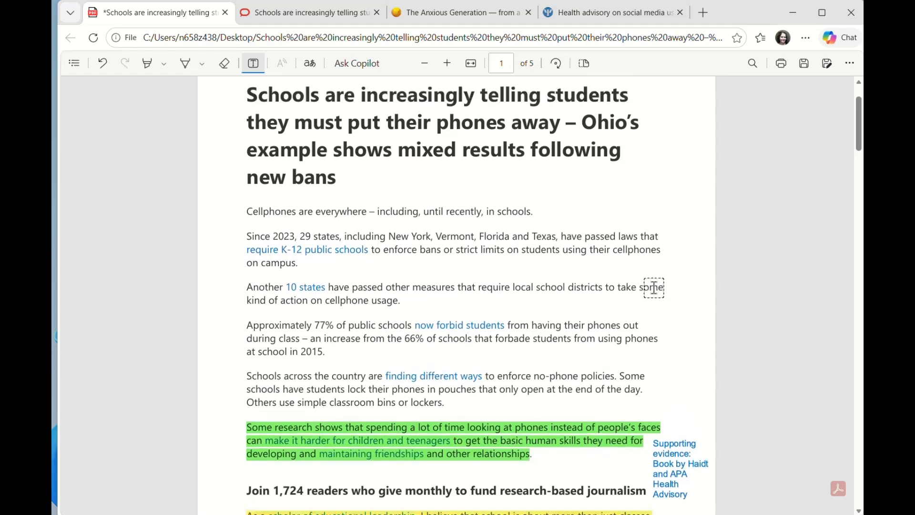
{"action": "scroll", "coordinate": [654, 287], "scroll_direction": "down", "scroll_amount": 7}
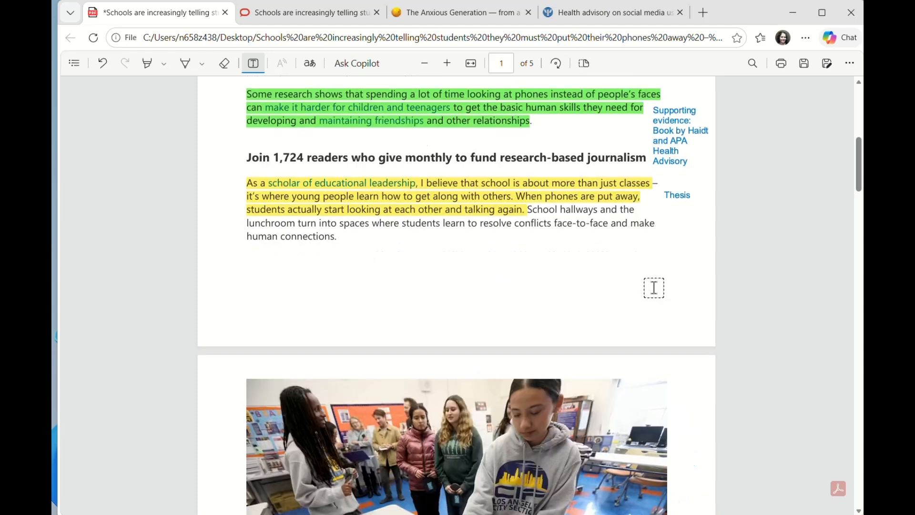
{"action": "scroll", "coordinate": [654, 287], "scroll_direction": "down", "scroll_amount": 17}
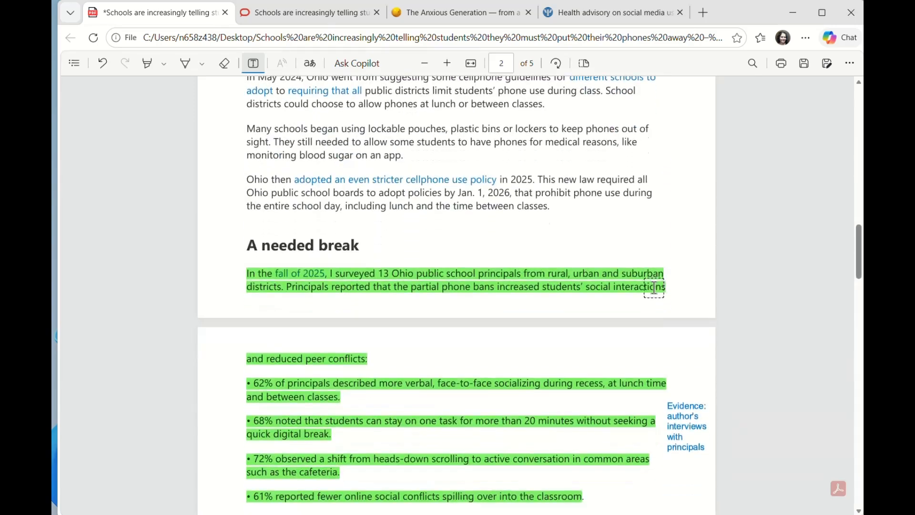
{"action": "scroll", "coordinate": [654, 287], "scroll_direction": "down", "scroll_amount": 5}
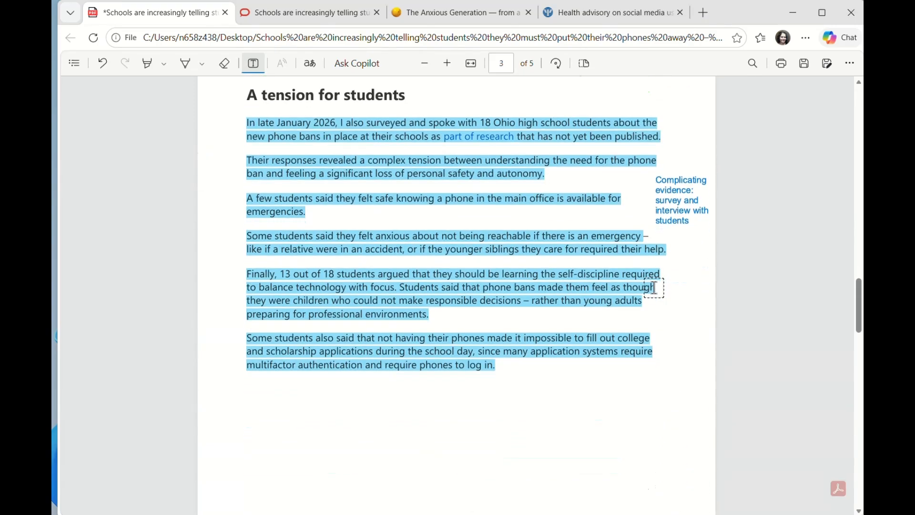